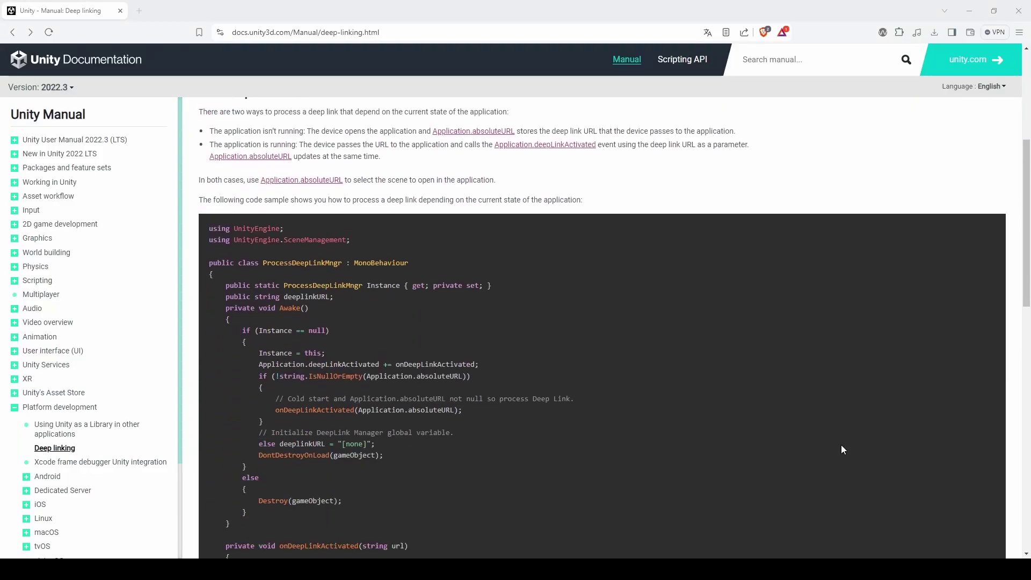
pyautogui.scroll(-2, 841, 449)
pyautogui.scroll(-3, 841, 449)
pyautogui.scroll(-1, 838, 468)
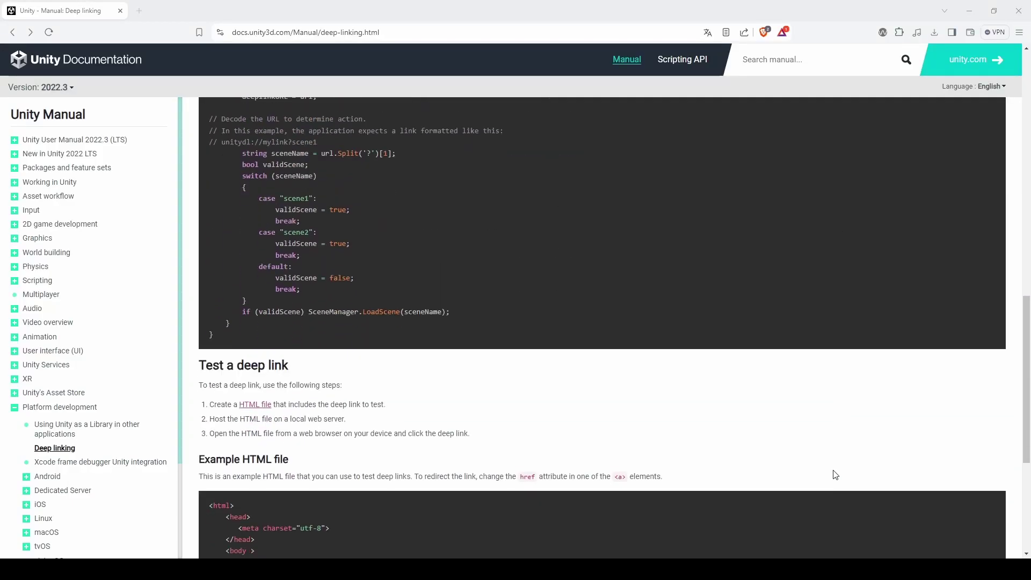
pyautogui.scroll(-2, 814, 488)
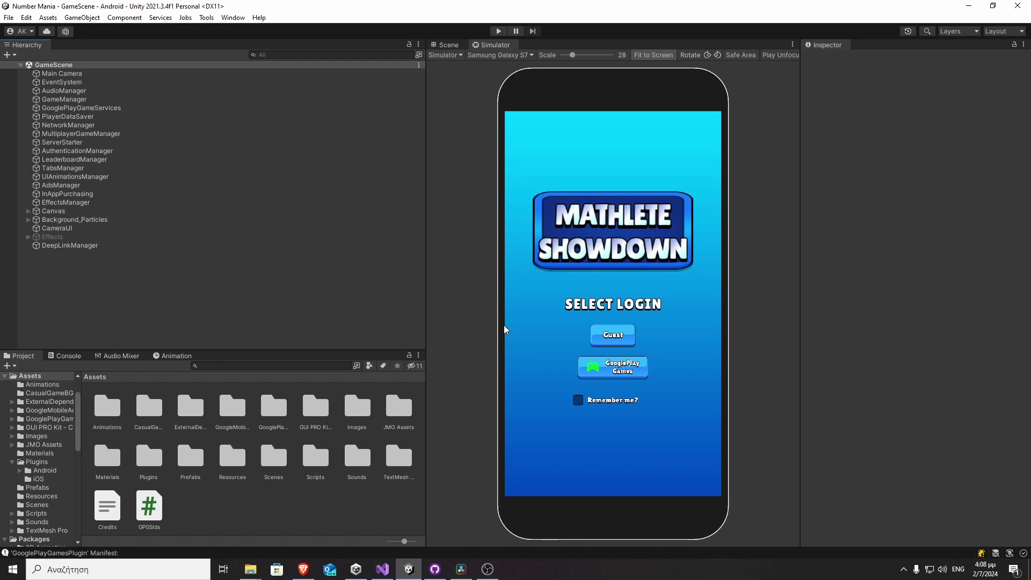
pyautogui.click(27, 17)
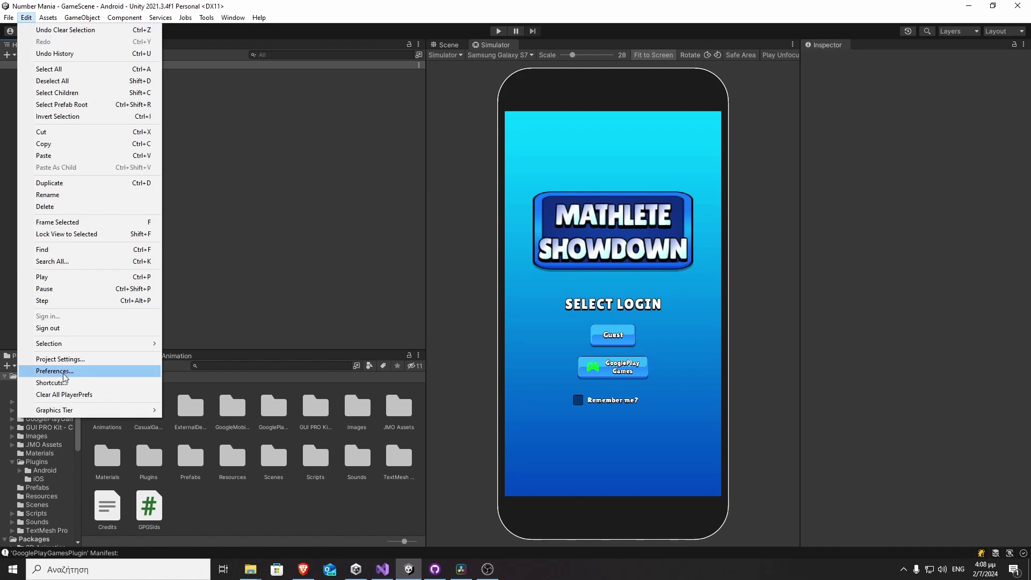
pyautogui.click(58, 360)
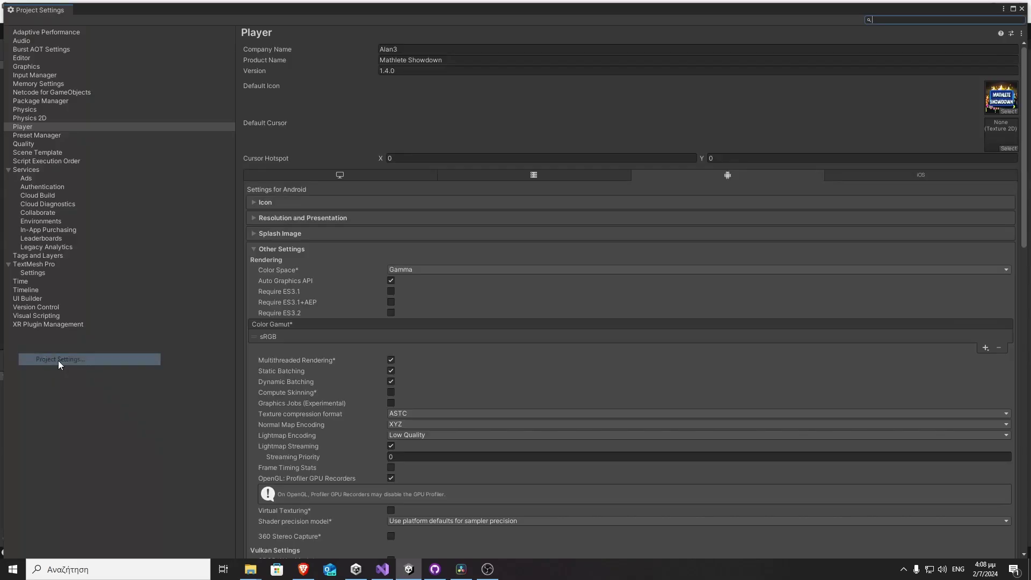
pyautogui.click(254, 250)
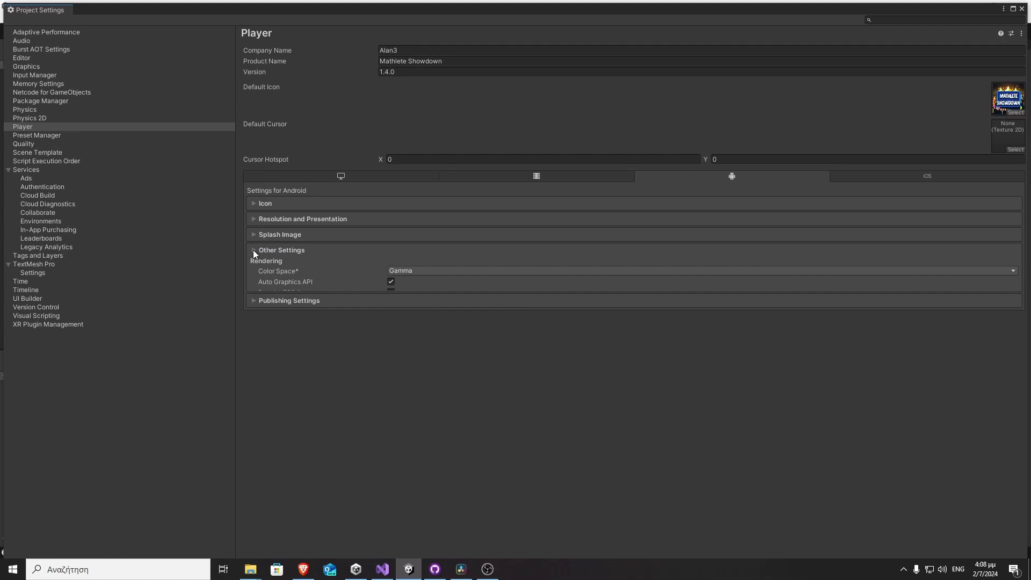
pyautogui.click(252, 265)
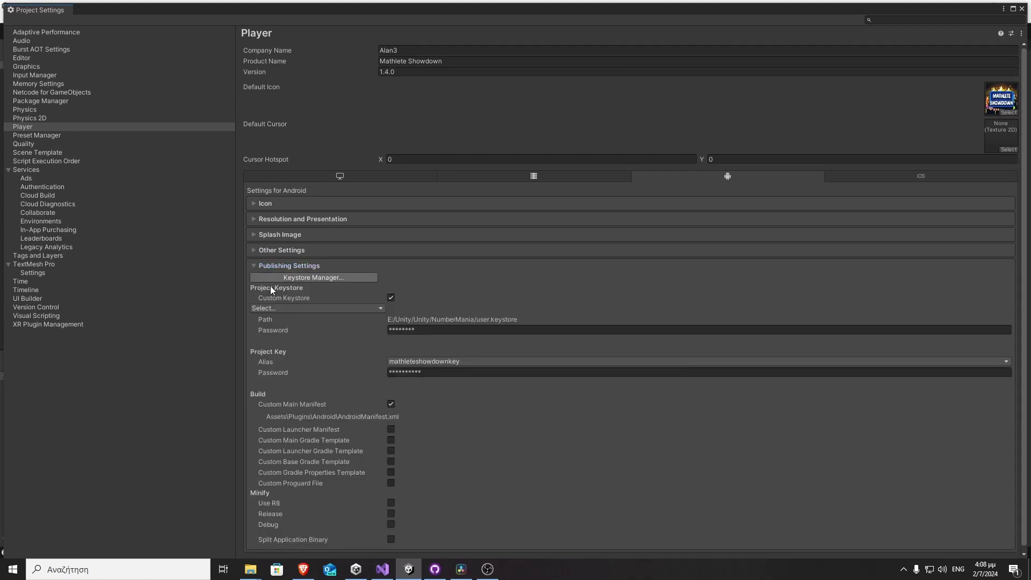
pyautogui.scroll(-1, 360, 398)
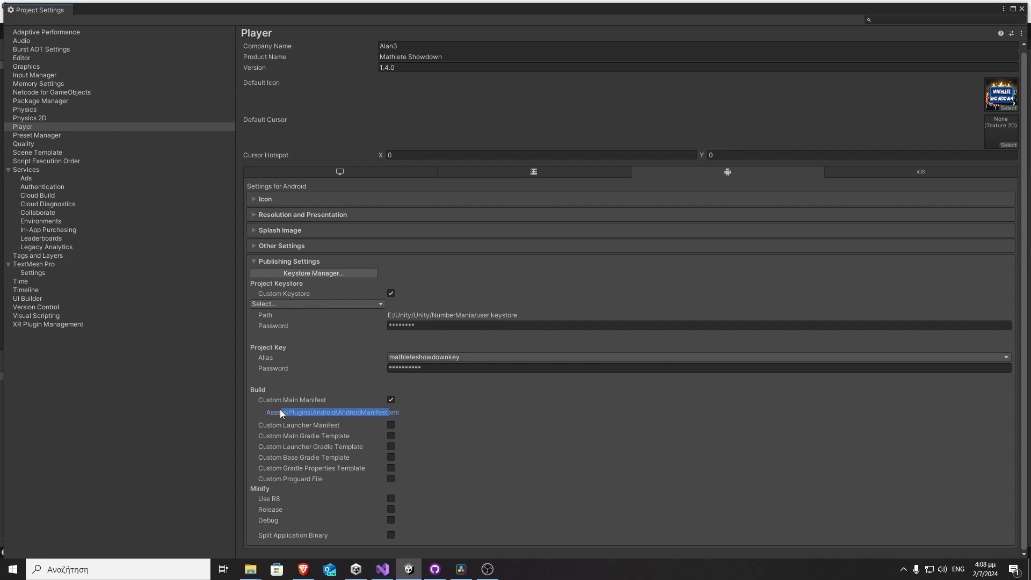
pyautogui.click(309, 414)
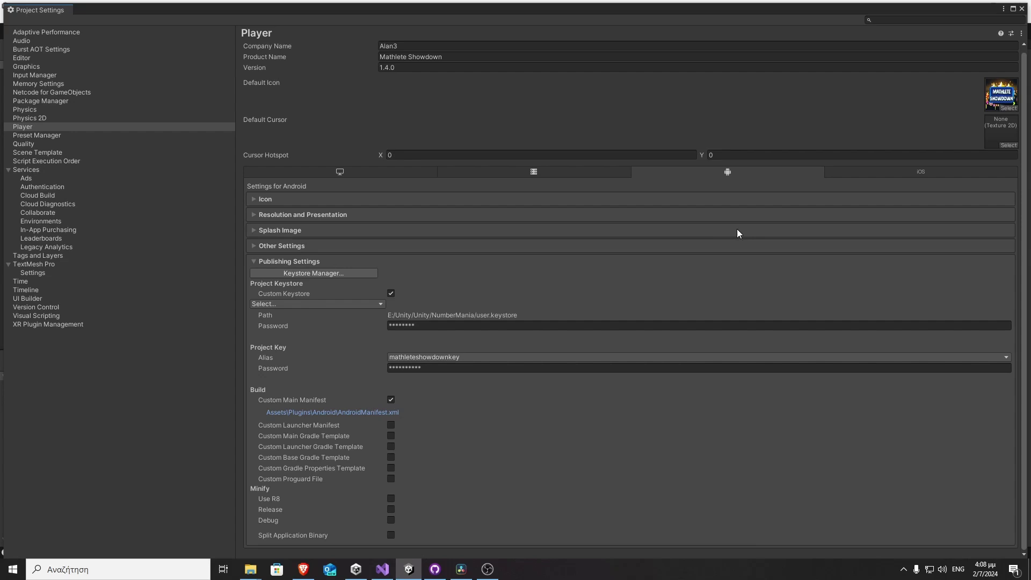
pyautogui.click(1024, 8)
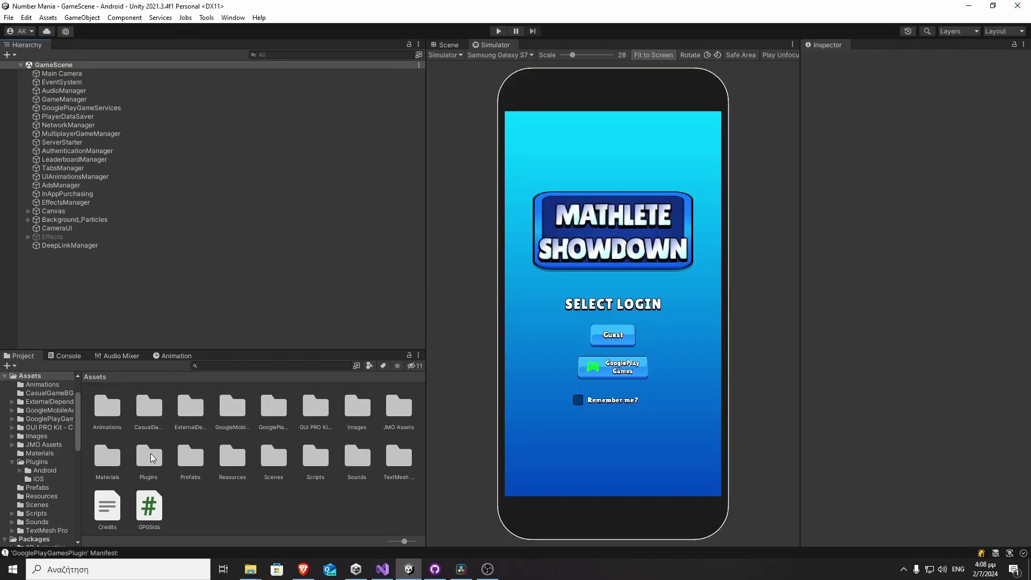
# Step: Open AndroidManifest.xml from Assets/Plugins/Android in Visual Studio
pyautogui.doubleClick(150, 457)
pyautogui.doubleClick(108, 404)
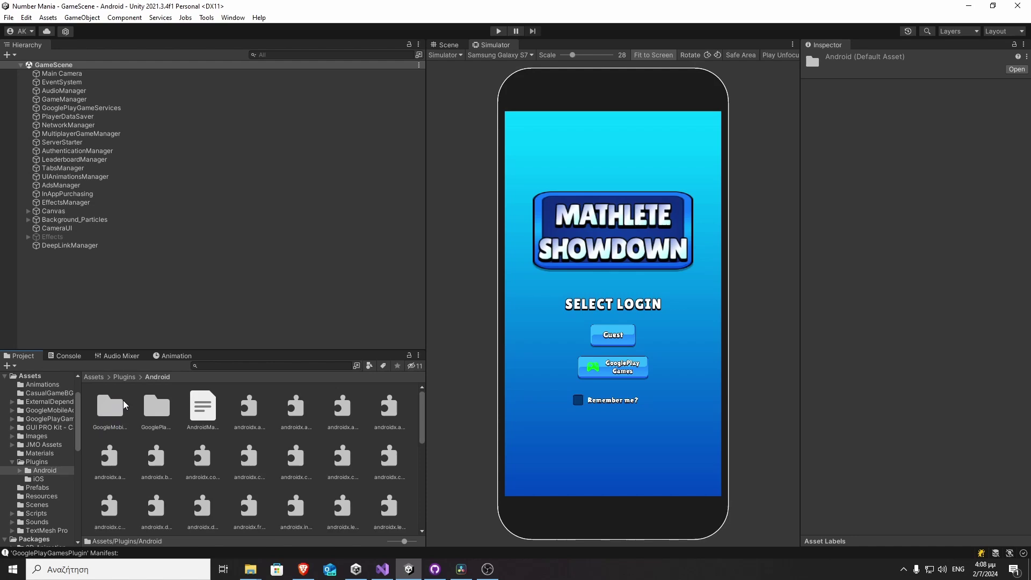
pyautogui.click(200, 413)
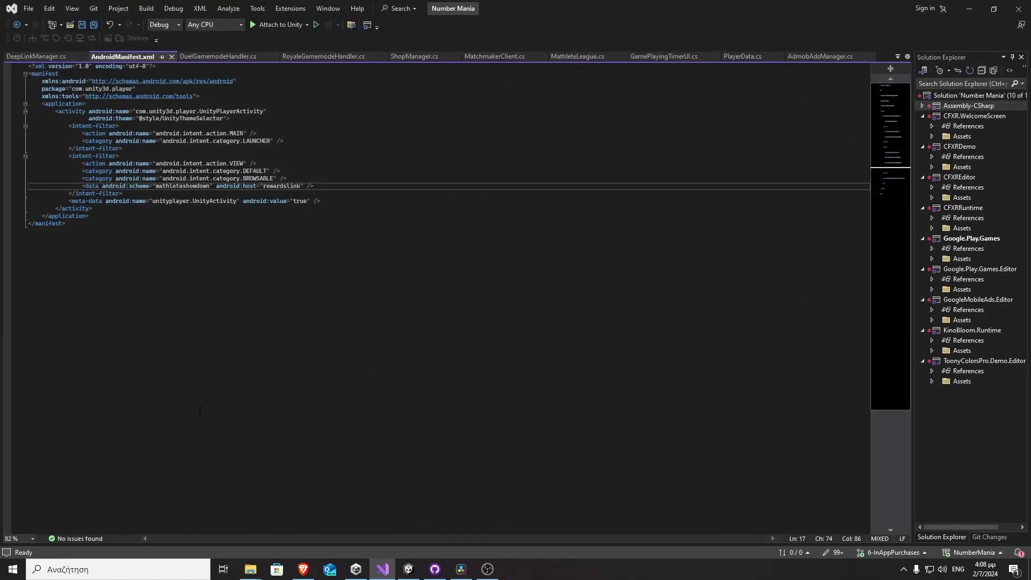
# Step: Inspect the VIEW intent filter and its mathleteshowdown scheme, rewardslink host data line
pyautogui.moveTo(314, 187); pyautogui.dragTo(69, 157)
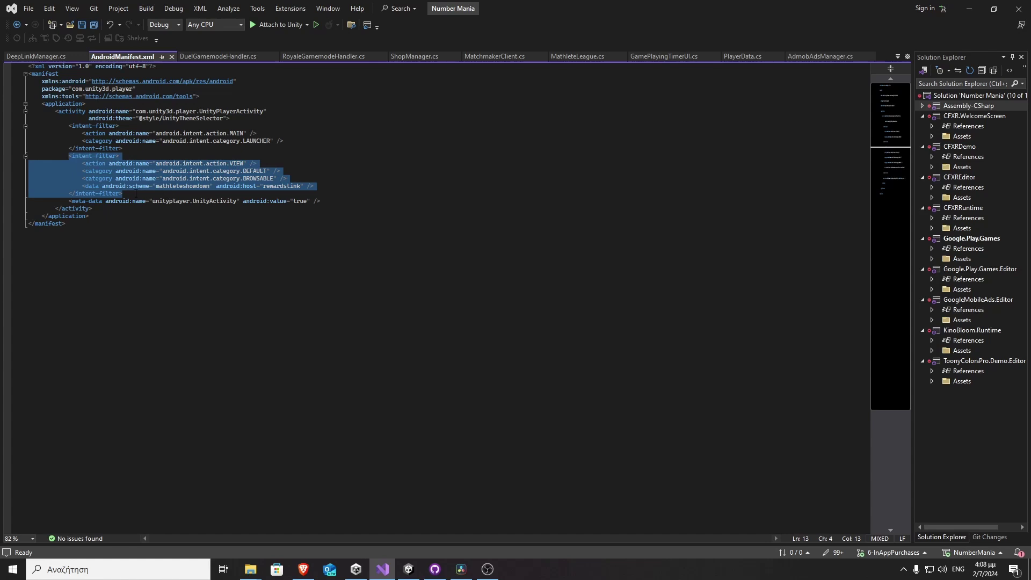
pyautogui.press('Right')
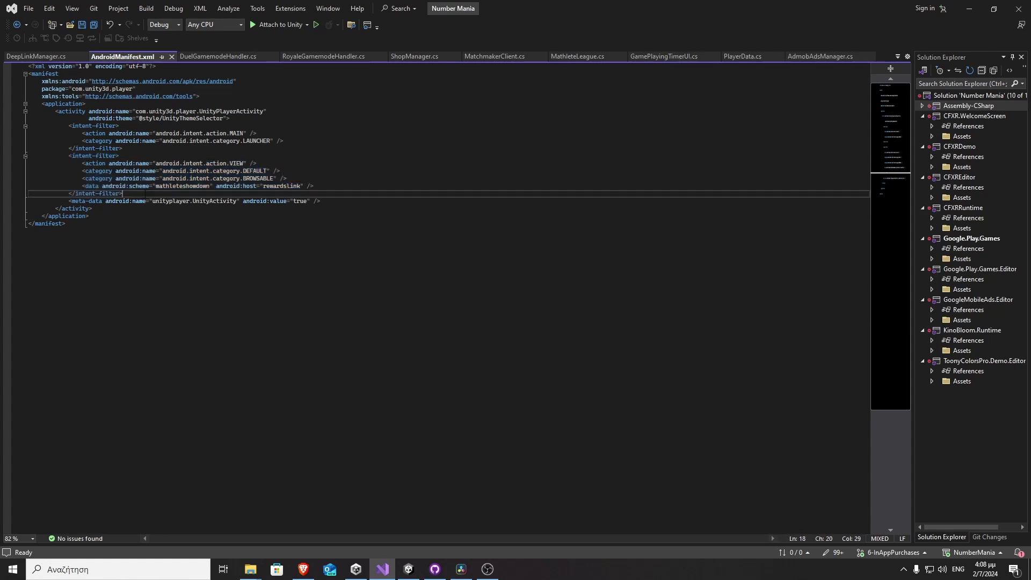
pyautogui.doubleClick(184, 186)
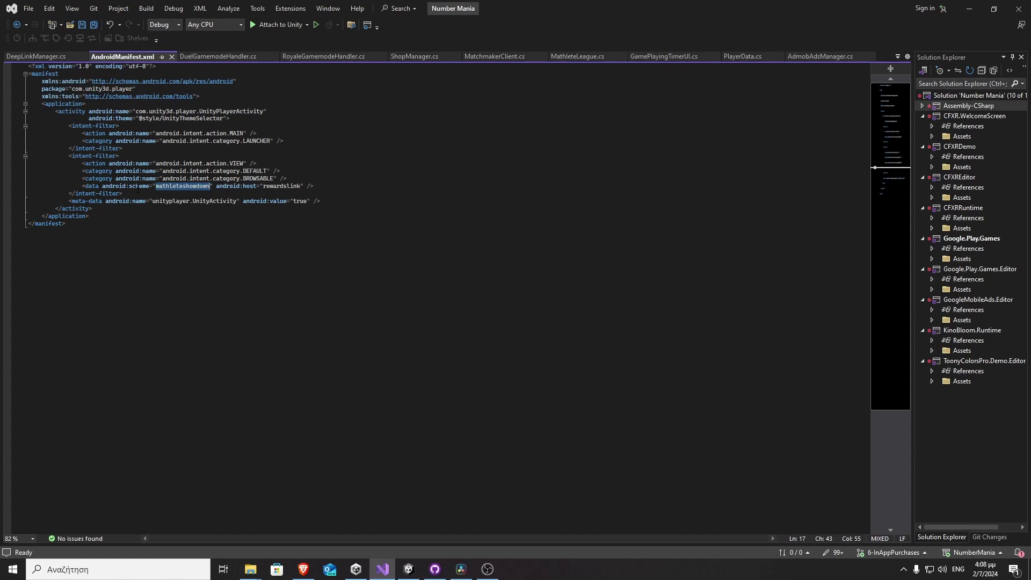
pyautogui.click(371, 192)
pyautogui.hotkey('shift', 'Home')
pyautogui.hotkey('shift', 'Home')
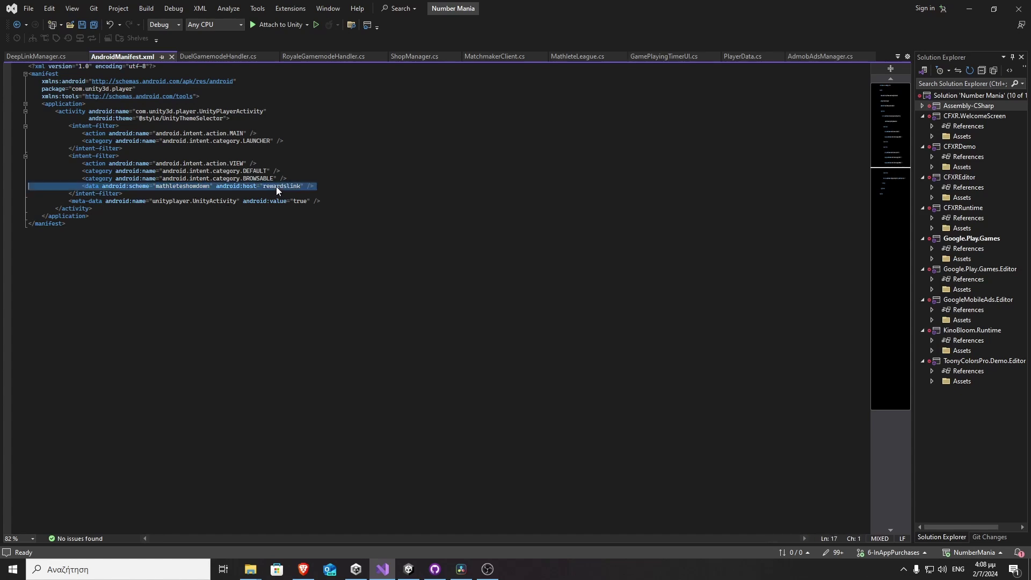
pyautogui.click(351, 188)
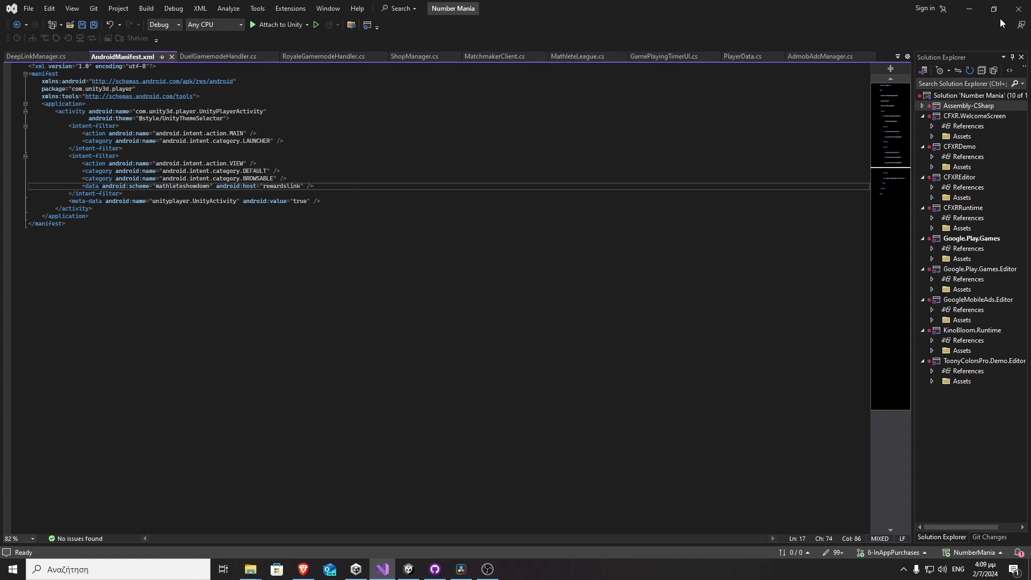
# Step: Back in Unity, confirm mathleteshowdown as the iOS Player Supported URL scheme Element 0
pyautogui.click(967, 10)
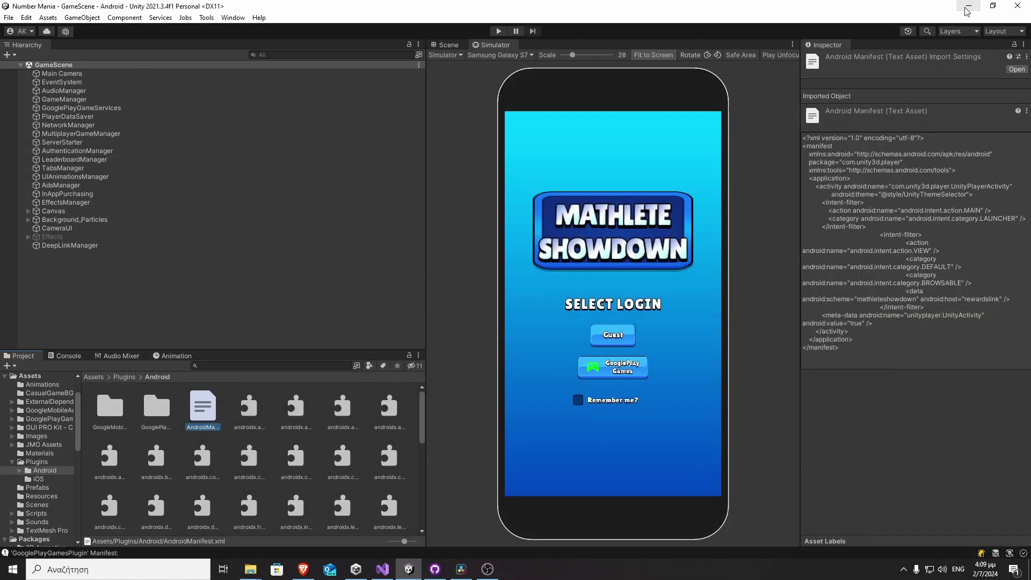
pyautogui.click(27, 18)
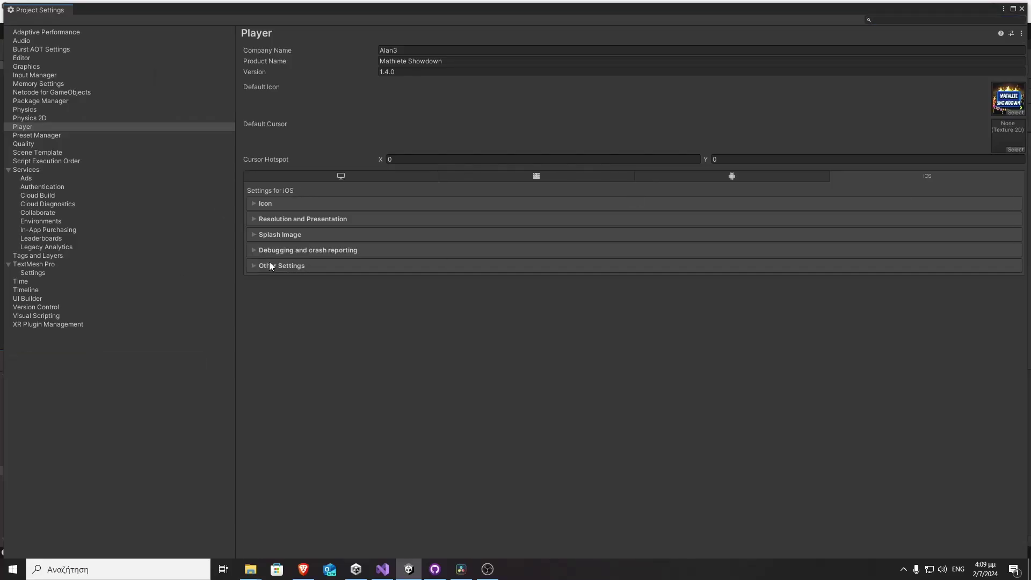
pyautogui.click(270, 266)
pyautogui.scroll(-5, 282, 282)
pyautogui.scroll(-5, 407, 382)
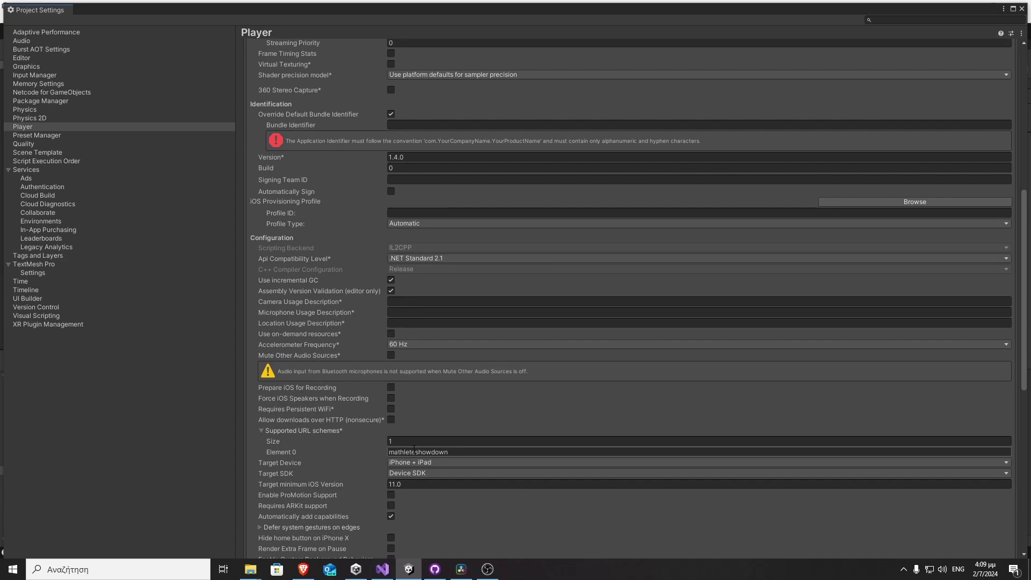
pyautogui.click(431, 452)
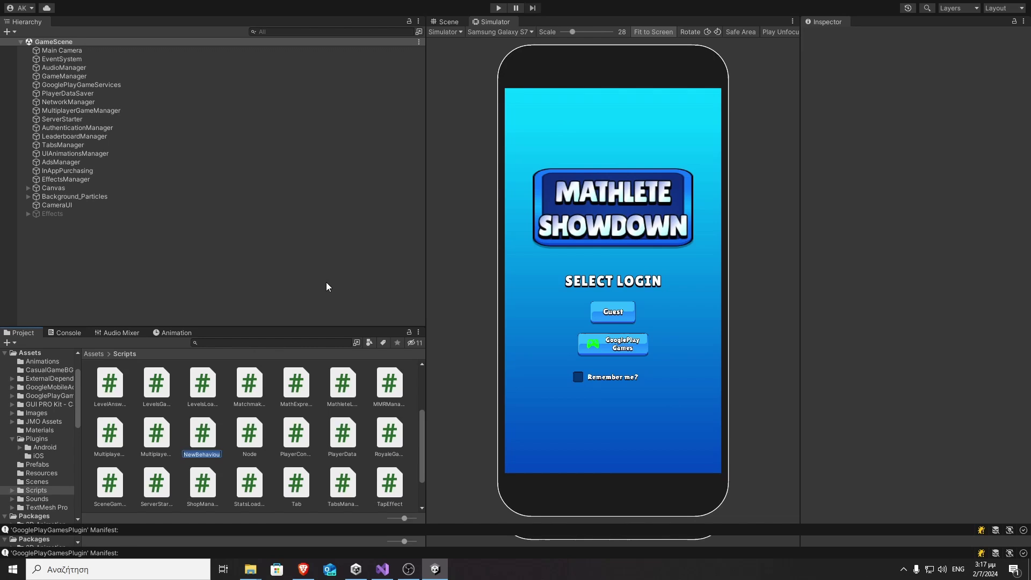
pyautogui.write('Deep')
pyautogui.write('ink')
pyautogui.write('Manager')
# Step: Confirm DeeplinkManager as the new script's name
pyautogui.press('Return')
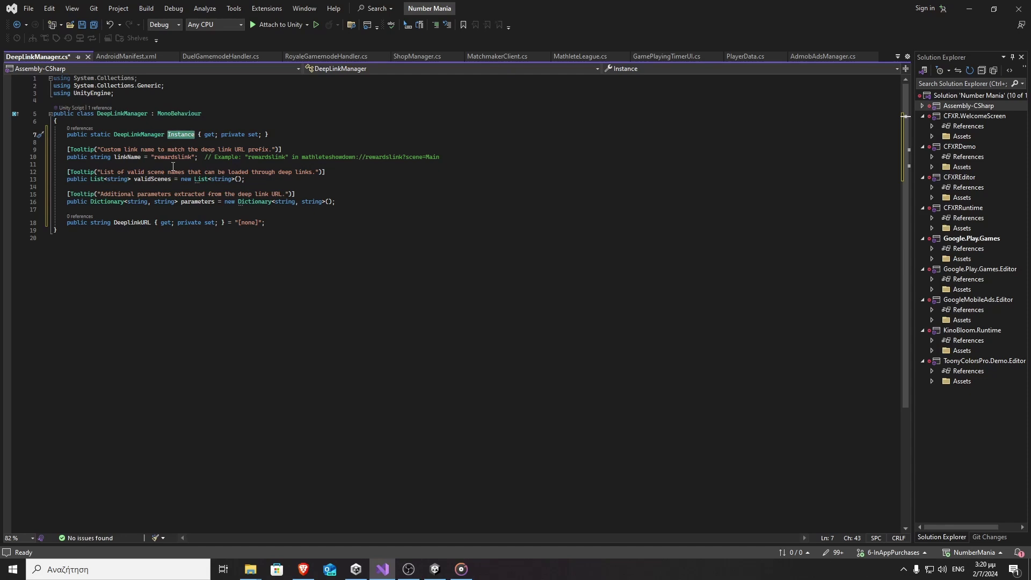
# Step: Review the Instance, linkName and validScenes field declarations
pyautogui.click(171, 149)
pyautogui.doubleClick(180, 133)
pyautogui.click(129, 145)
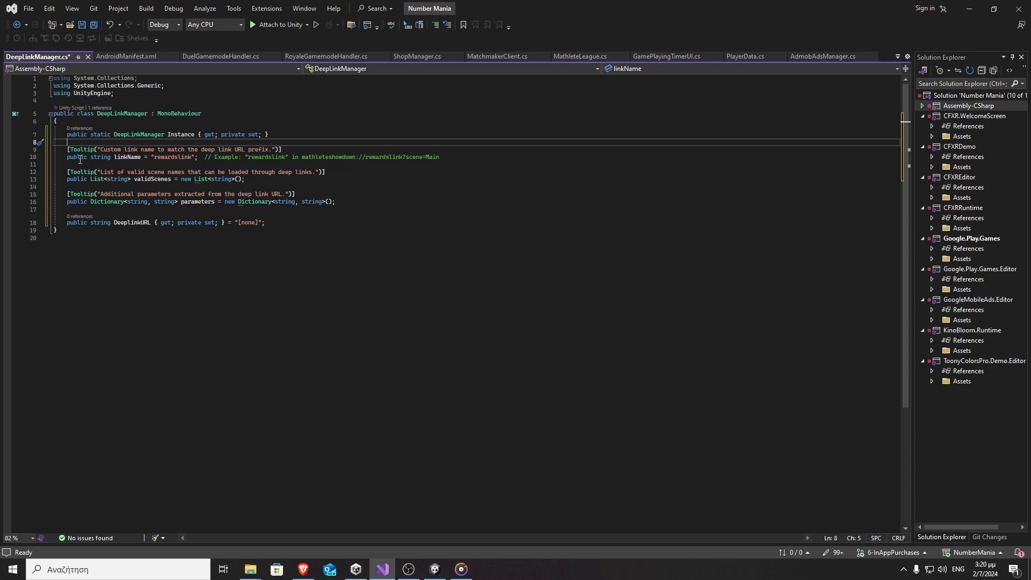
pyautogui.moveTo(67, 157); pyautogui.dragTo(145, 157)
pyautogui.click(145, 157)
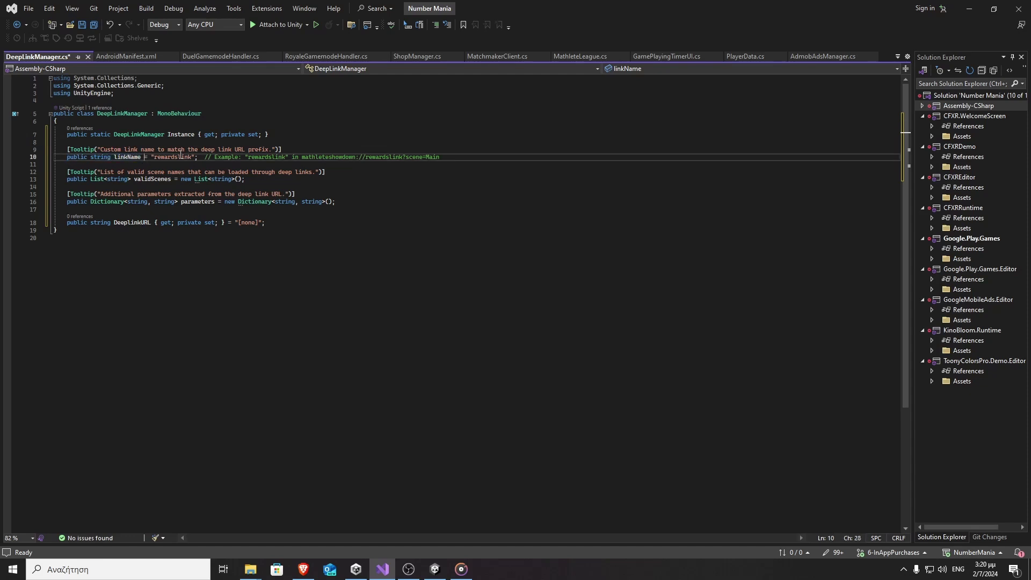
pyautogui.moveTo(300, 158); pyautogui.dragTo(440, 158)
pyautogui.press('Down')
pyautogui.press('Down')
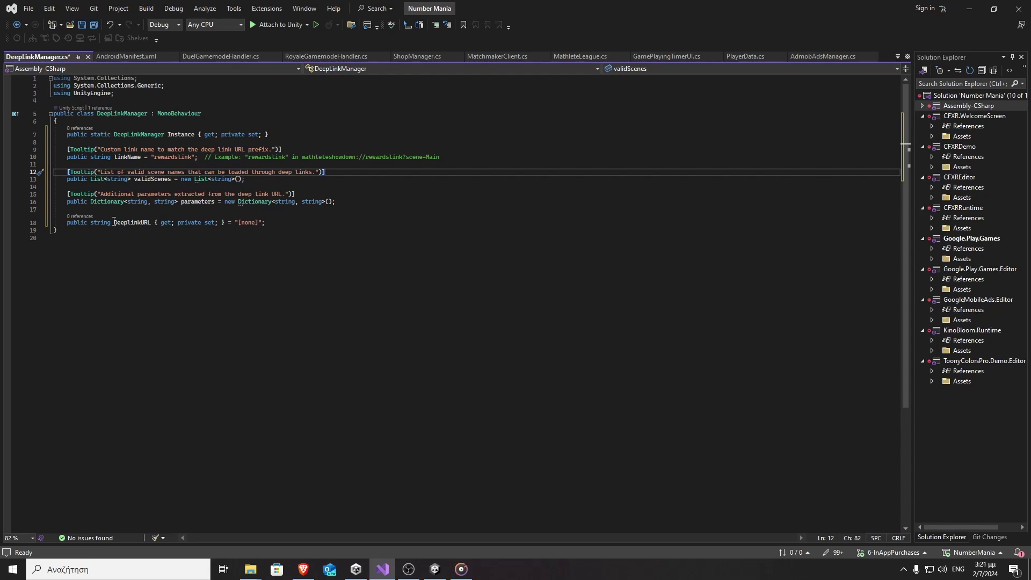
pyautogui.click(266, 223)
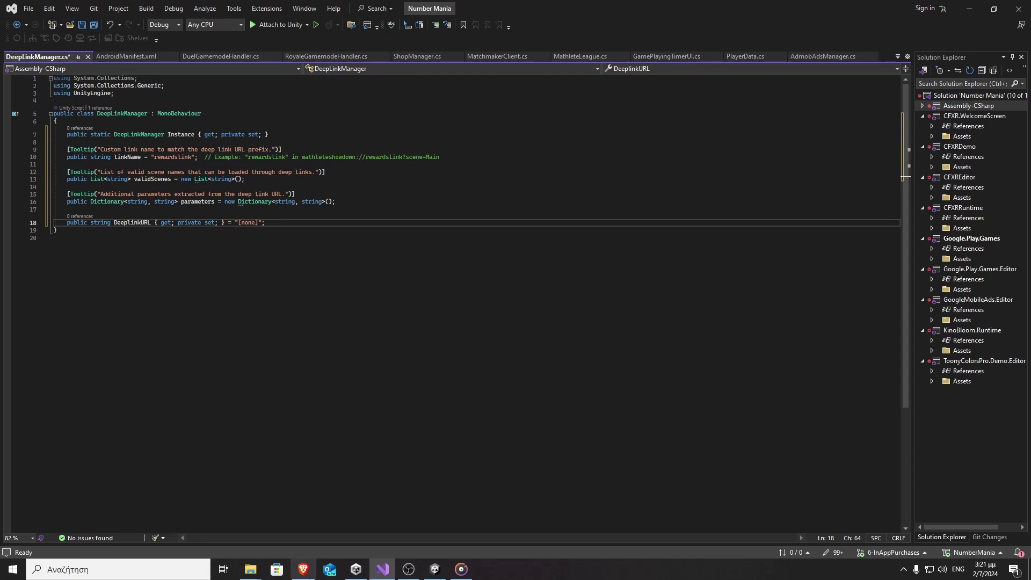
# Step: Paste the Awake method below the DeeplinkURL property
pyautogui.click(307, 571)
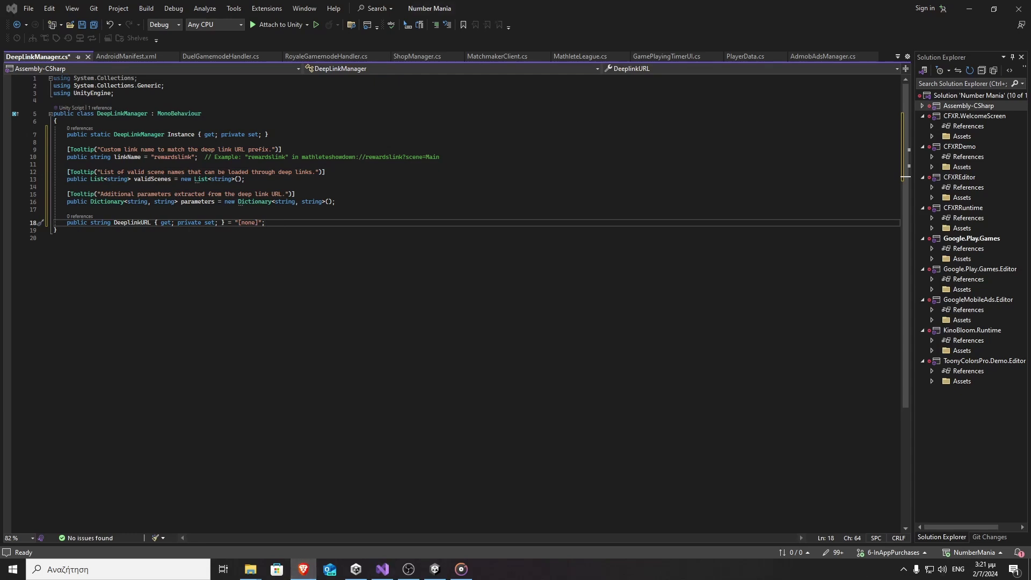
pyautogui.press('Return')
pyautogui.press('Return')
pyautogui.write('private void Awake()     {         if (Instance == null)         {             Instance = this;             Application.deepLinkActivated += OnDeepLinkActivated;             if (!string.IsNullOrEmpty(Application.absoluteURL))             {                 OnDeepLinkActivated(Application.absoluteURL);             }             DontDestroyOnLoad(gameObject);         }         else         {             Destroy(gameObject);         }     }')
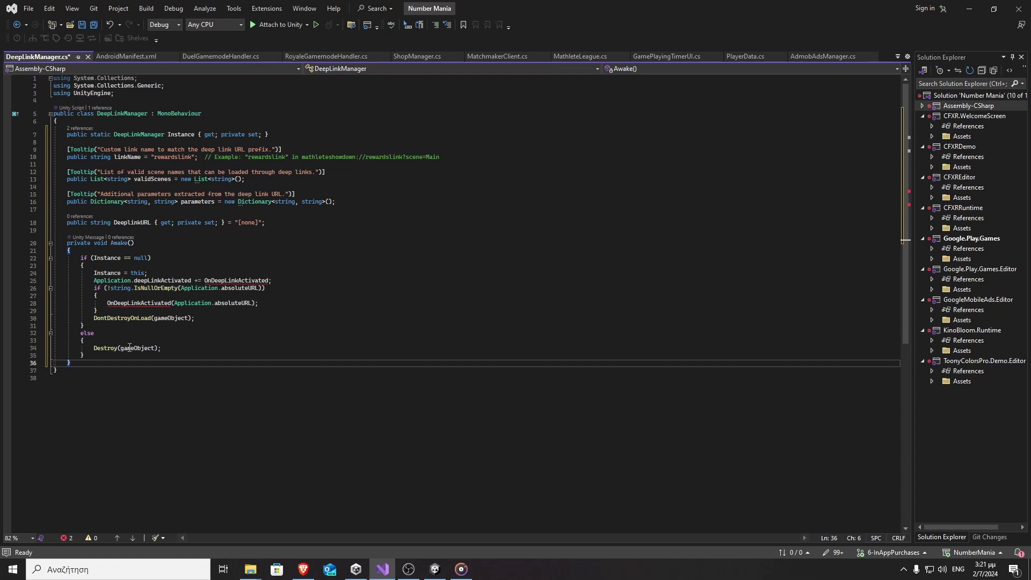
pyautogui.press('Return')
pyautogui.press('Return')
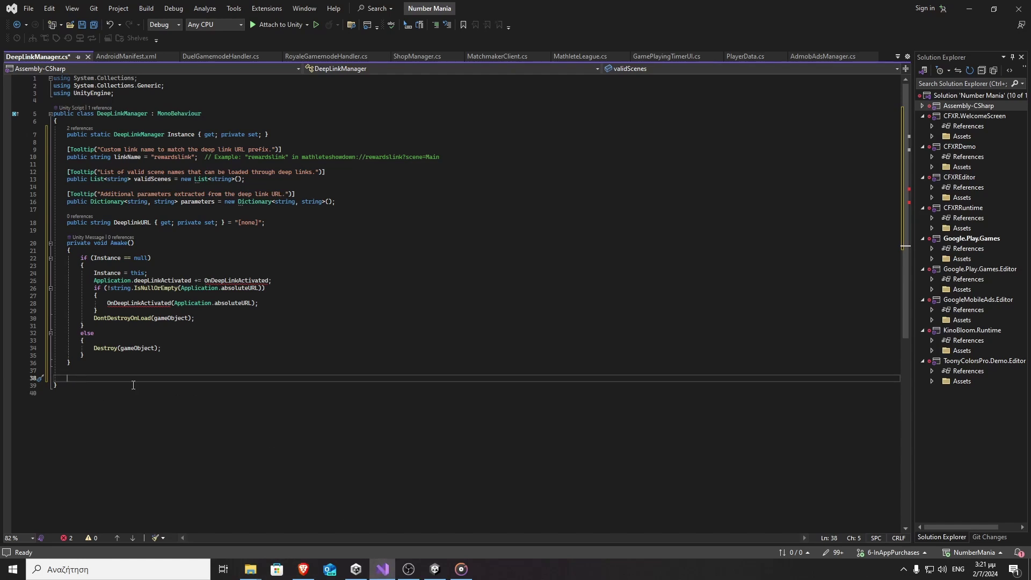
# Step: Insert OnDeepLinkActivated below Awake, followed by GetSceneNameFromUrl
pyautogui.write('private void OnDeepLinkActivated(string url)     {         DeeplinkURL = url;  // Store the deep link URL         parameters.Clear();  // Clear any previously stored parameters          if (url.Contains(linkName))  // Check if the URL contains the expected link name         {             string sceneName = GetSceneNameFromUrl(url);  // Extract the scene name from the URL             if (IsValidScene(sceneName))  // Check if the scene name is valid             {                 SceneManager.LoadScene(sceneName);  // Load the scene if valid             }             else             {                 Debug.LogWarning($"Invalid scene name in deep link: {sceneName}");  // Log a warning if the scene name is invalid             }             ExtractParametersFromUrl(url);  // Extract additional parameters from the URL         }         else         {             Debug.LogWarning($"URL does not contain the expected link name: {linkName}");  // Log a warning if the URL does not contain the expected link name         }     }')
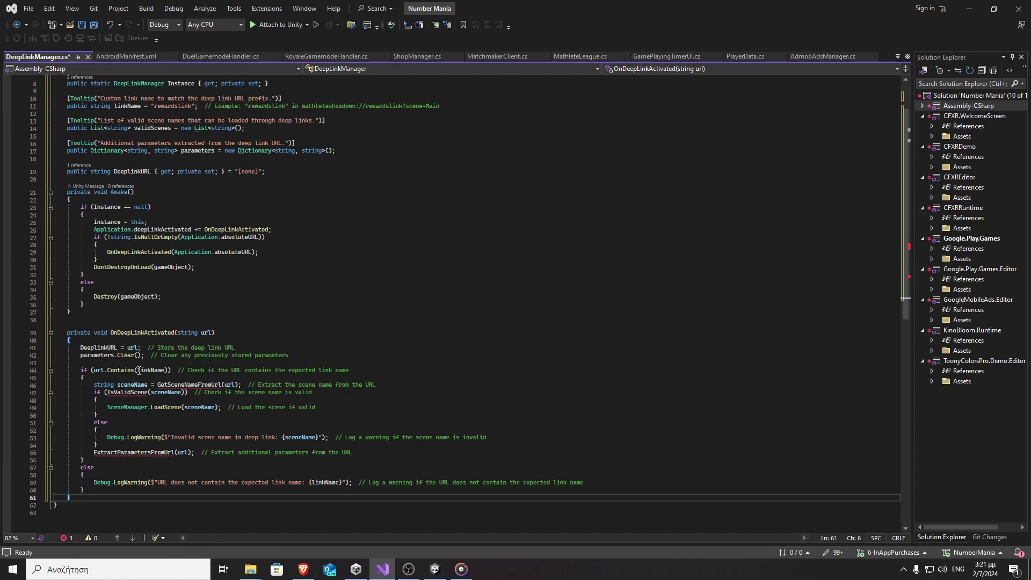
pyautogui.scroll(-1, 139, 370)
pyautogui.click(94, 325)
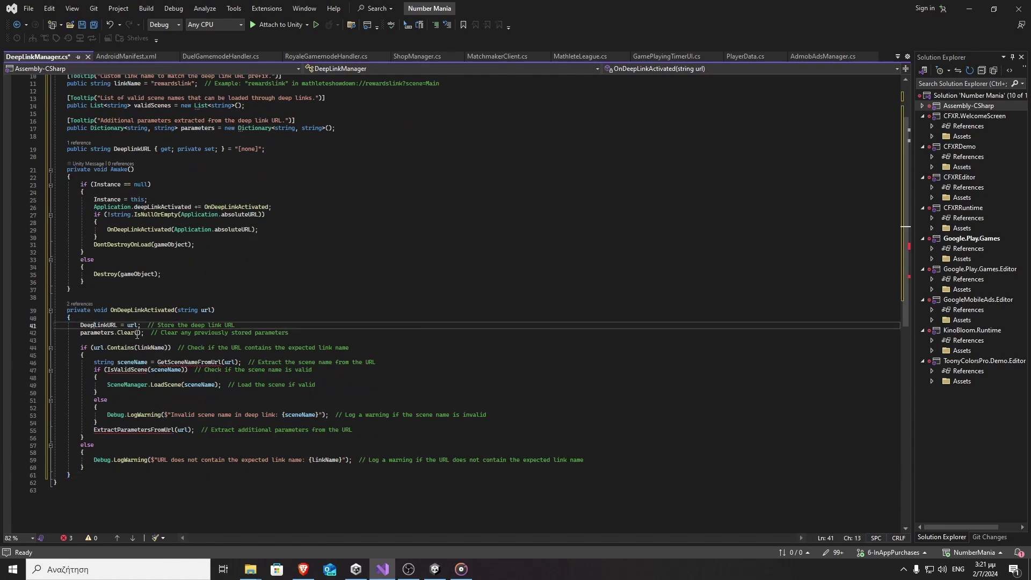
pyautogui.click(159, 332)
pyautogui.click(133, 475)
pyautogui.press('Return')
pyautogui.press('Return')
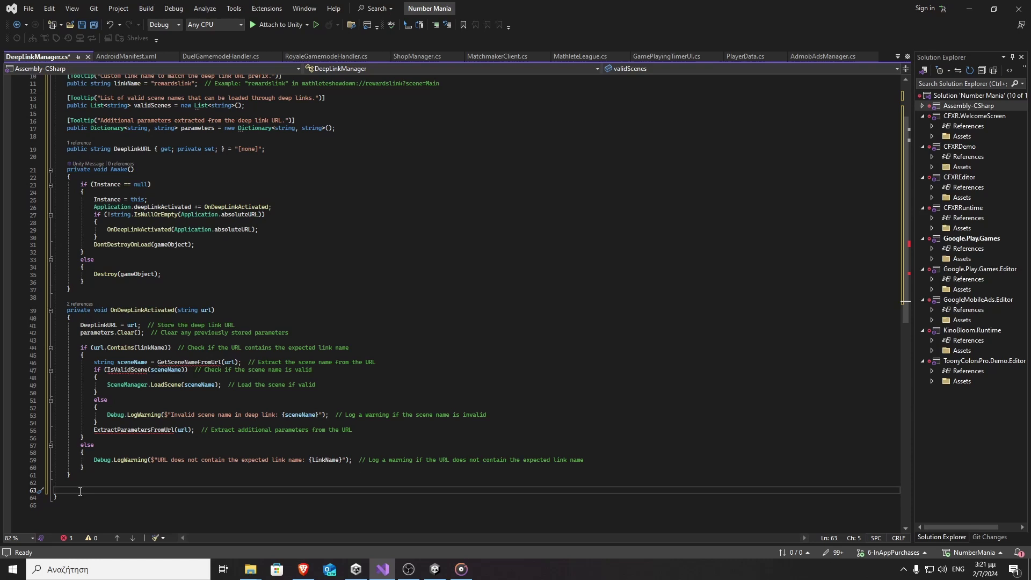
pyautogui.write('private string GetSceneNameFromUrl(string url) { var uri = new System.Uri(url);  // Create a new Uri object from the URL var query = System.Web.HttpUtility.ParseQueryString(uri.Query);  // Parse the query string part of the URL return query.Get("scene");  // Return the value of the "scene" parameter }')
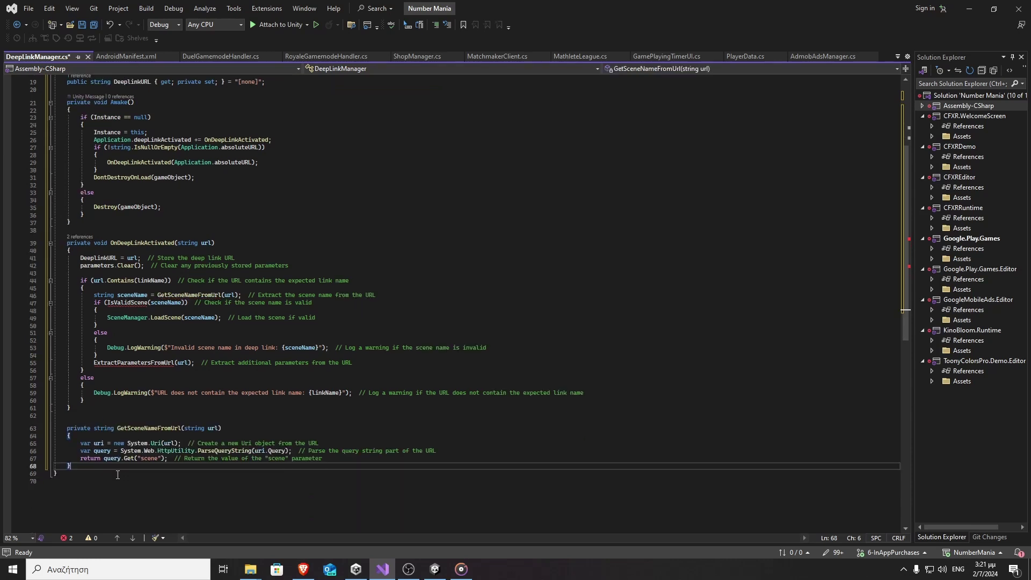
# Step: Add the ExtractParametersFromUrl and IsValidScene methods and save the script
pyautogui.press('Return')
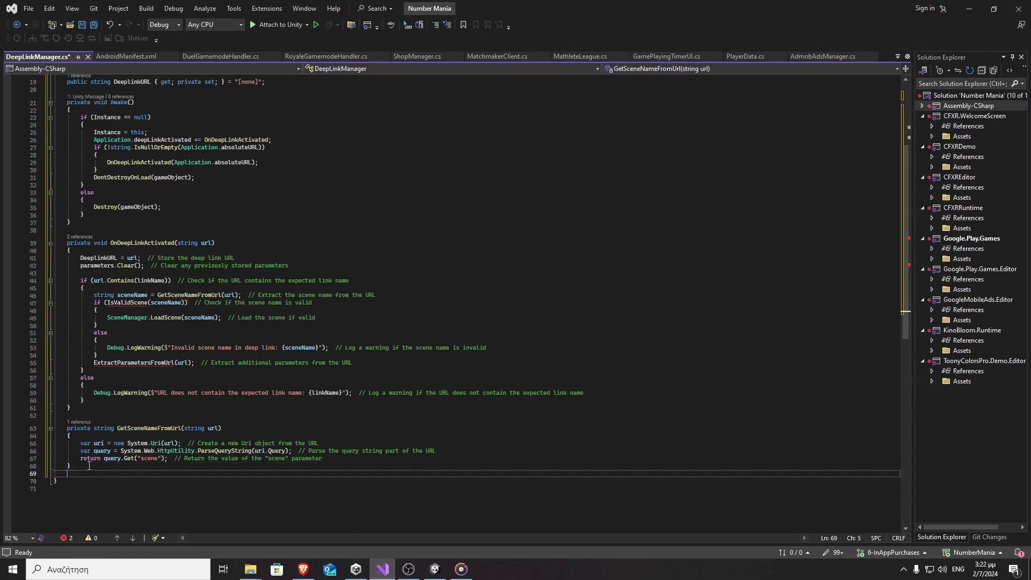
pyautogui.press('Return')
pyautogui.scroll(-2, 87, 470)
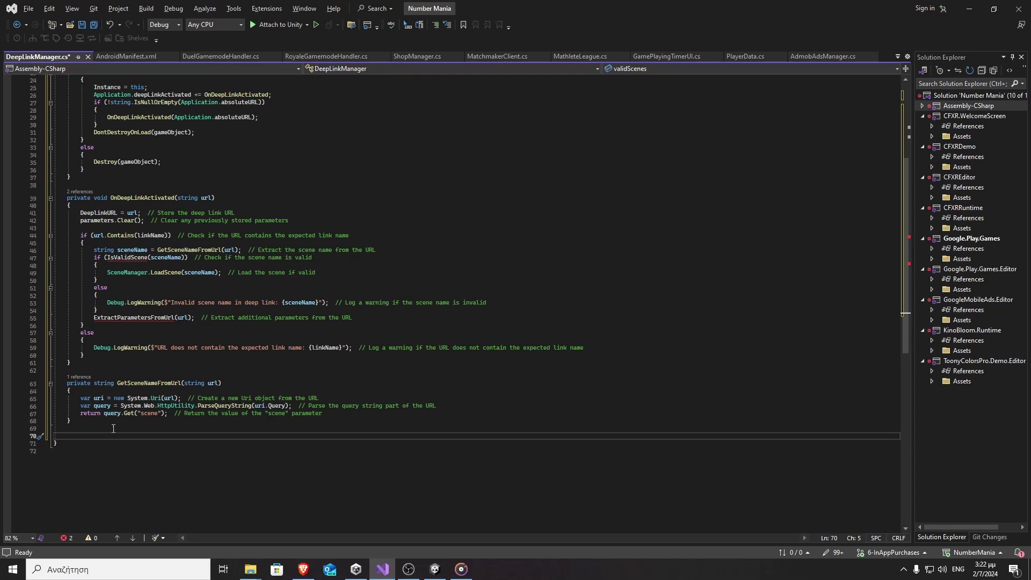
pyautogui.write('private void ExtractParametersFromUrl(string url)     {         var uri = new System.Uri(url);  // Create a new Uri object from the URL         var query = System.Web.HttpUtility.ParseQueryString(uri.Query);  // Parse the query string part of the URL         foreach (var key in query.AllKeys)  // Iterate over all keys in the query string         {             if (key != "scene")  // Ignore the "scene" parameter as it is handled separately             {                 parameters[key] = query.Get(key);  // Add the parameter to the dictionary             }         }     }')
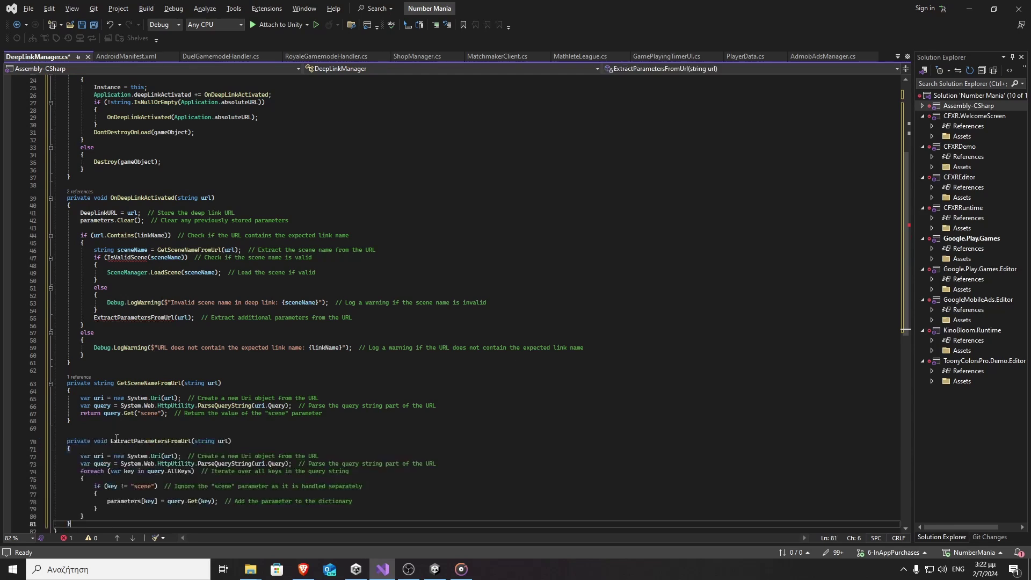
pyautogui.scroll(-2, 105, 438)
pyautogui.scroll(-2, 101, 437)
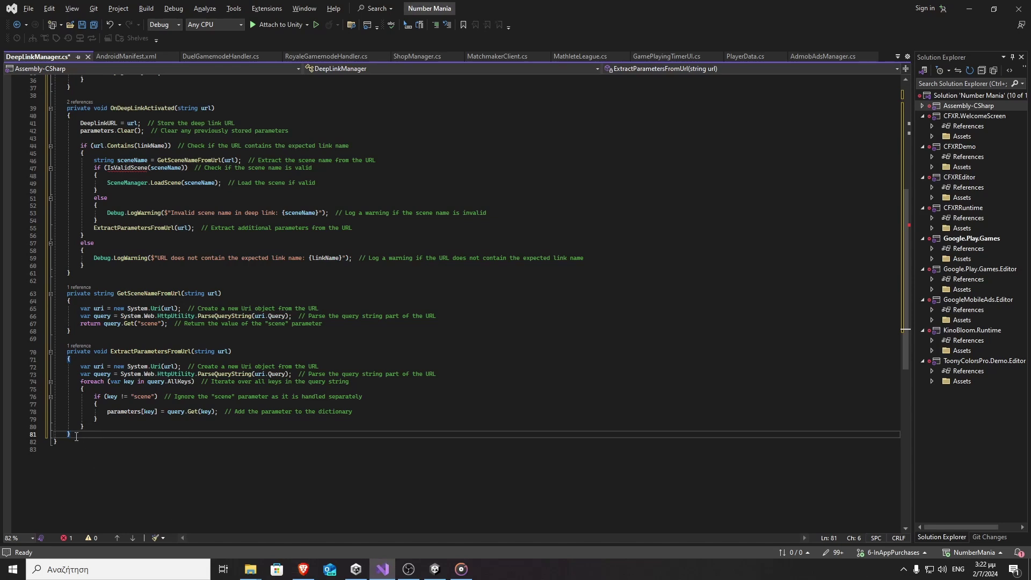
pyautogui.press('Return')
pyautogui.press('Return')
pyautogui.write('private bool IsValidScene(string sceneName) {     return validScenes.Contains(sceneName); }')
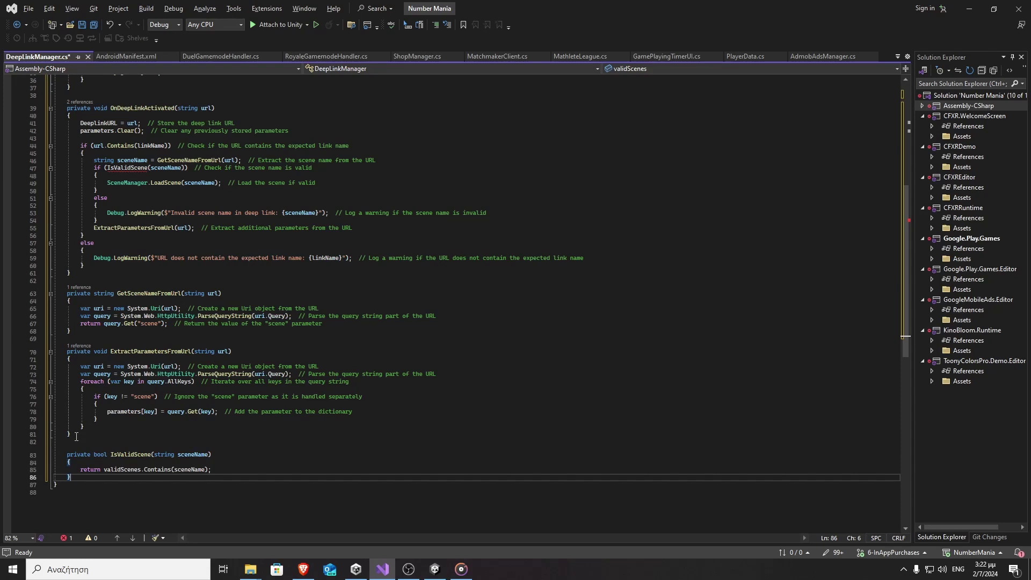
pyautogui.click(283, 461)
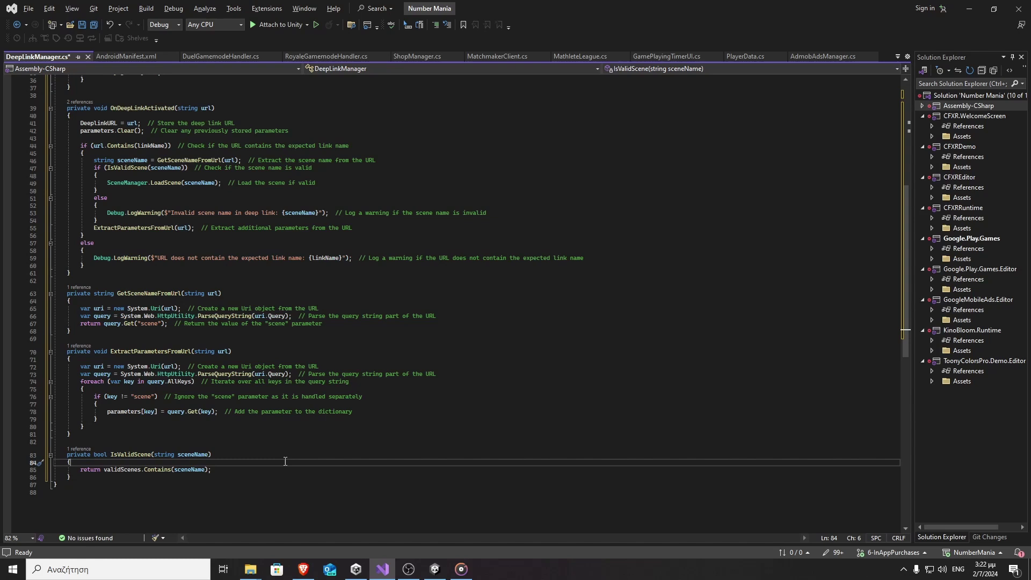
pyautogui.scroll(3, 284, 461)
pyautogui.scroll(2, 285, 461)
pyautogui.scroll(2, 284, 461)
pyautogui.scroll(2, 285, 460)
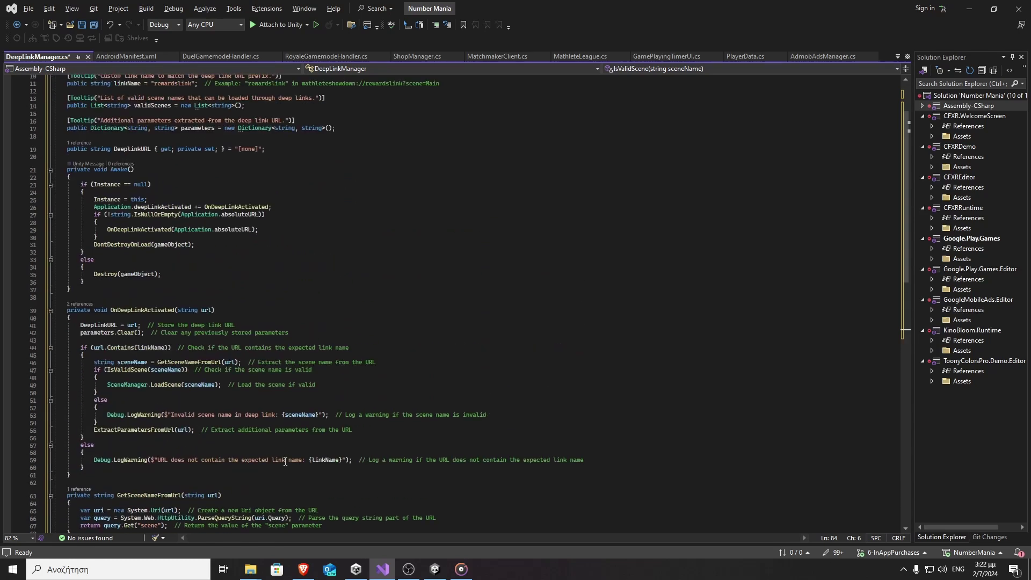
pyautogui.hotkey('ctrl', 's')
pyautogui.scroll(-4, 285, 462)
pyautogui.scroll(-4, 285, 461)
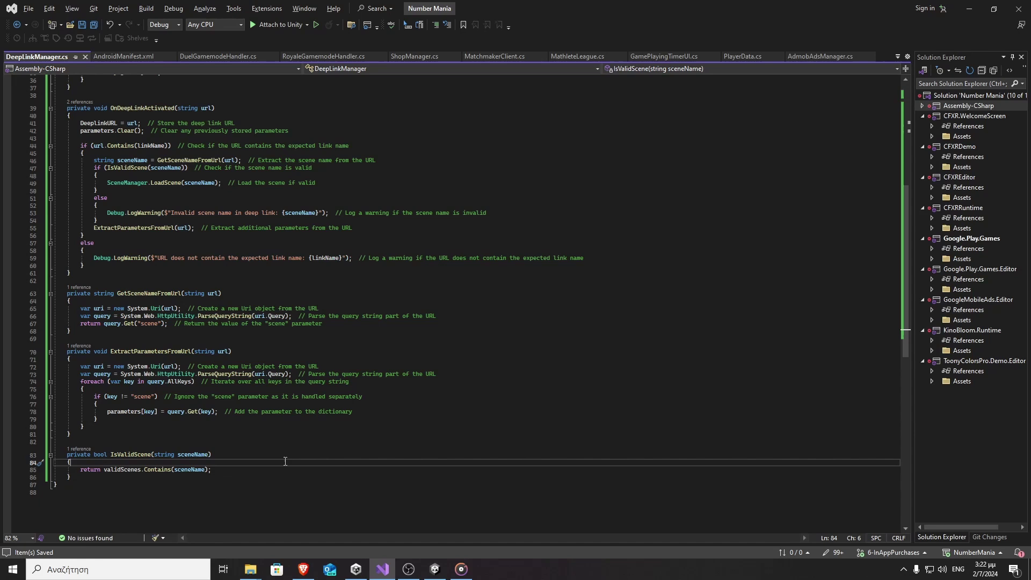
# Step: Create a DeepLinkManager object with the script, reset Transform, and add Intro to Valid Scenes
pyautogui.click(971, 15)
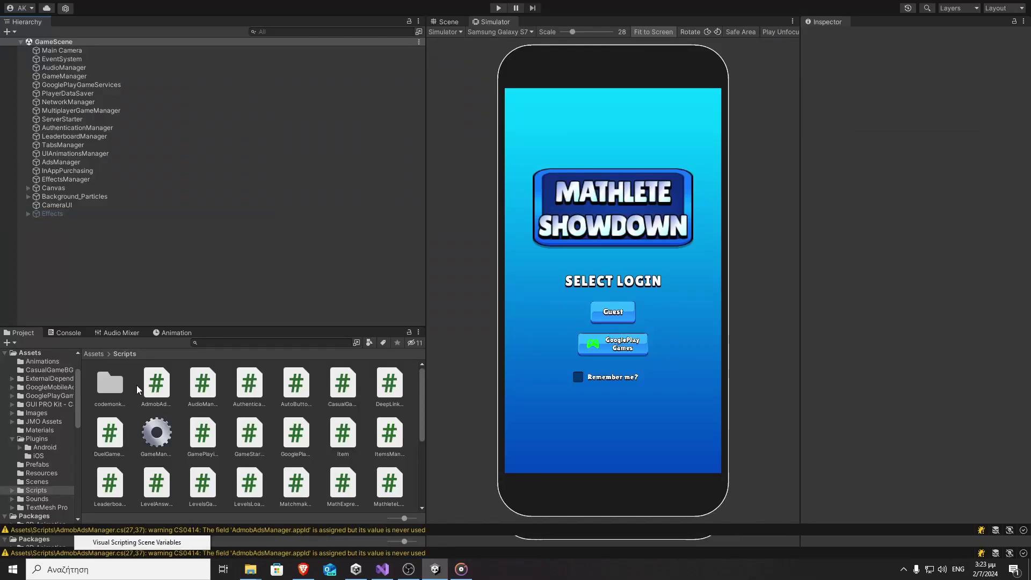
pyautogui.hotkey('ctrl', 'shift', 'n')
pyautogui.write('DeepLinkManag')
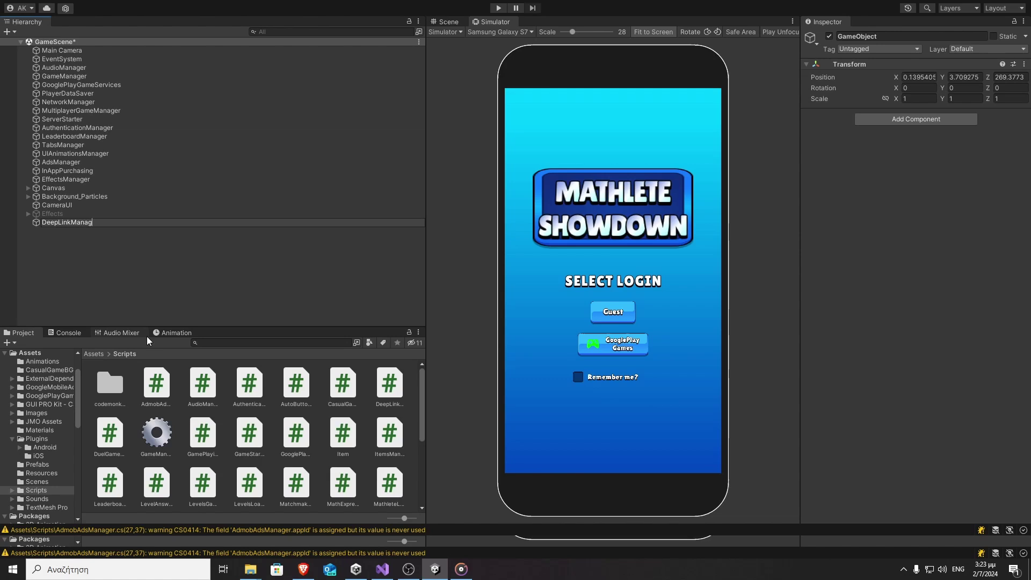
pyautogui.write('er')
pyautogui.press('Return')
pyautogui.moveTo(395, 387); pyautogui.dragTo(970, 64)
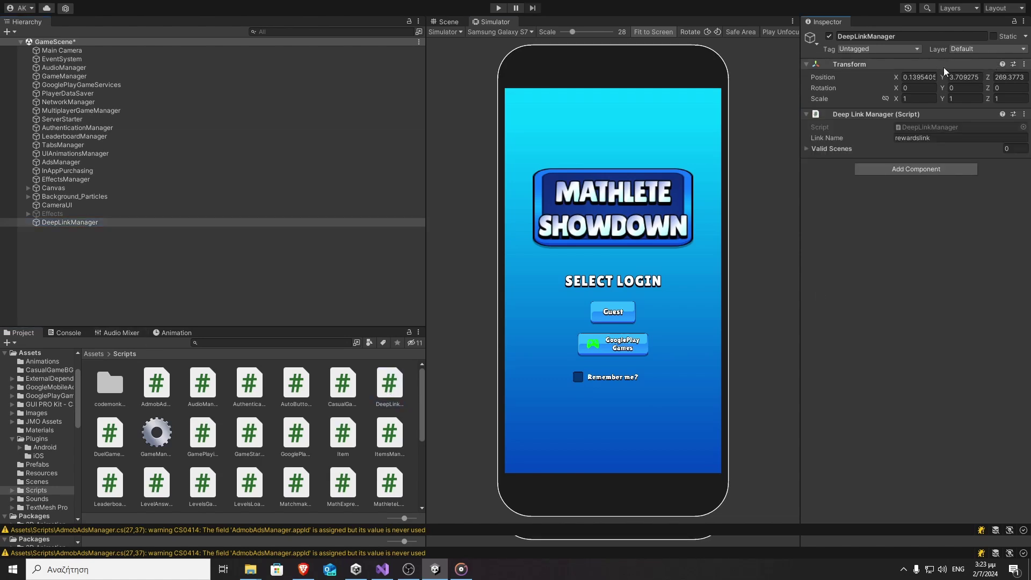
pyautogui.click(807, 148)
pyautogui.click(1001, 174)
pyautogui.click(920, 162)
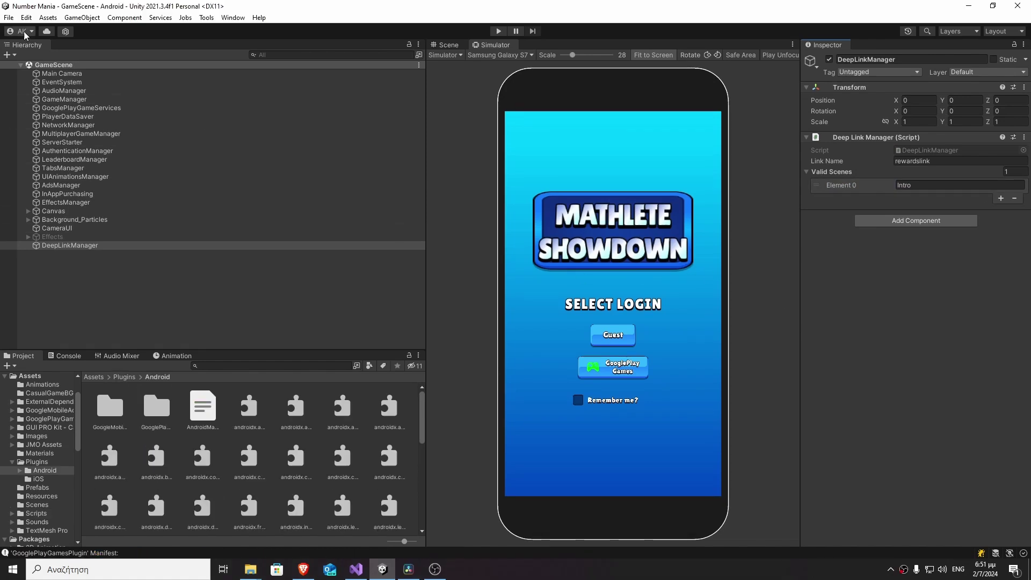
# Step: Build the Android app from File > Build Settings
pyautogui.click(8, 17)
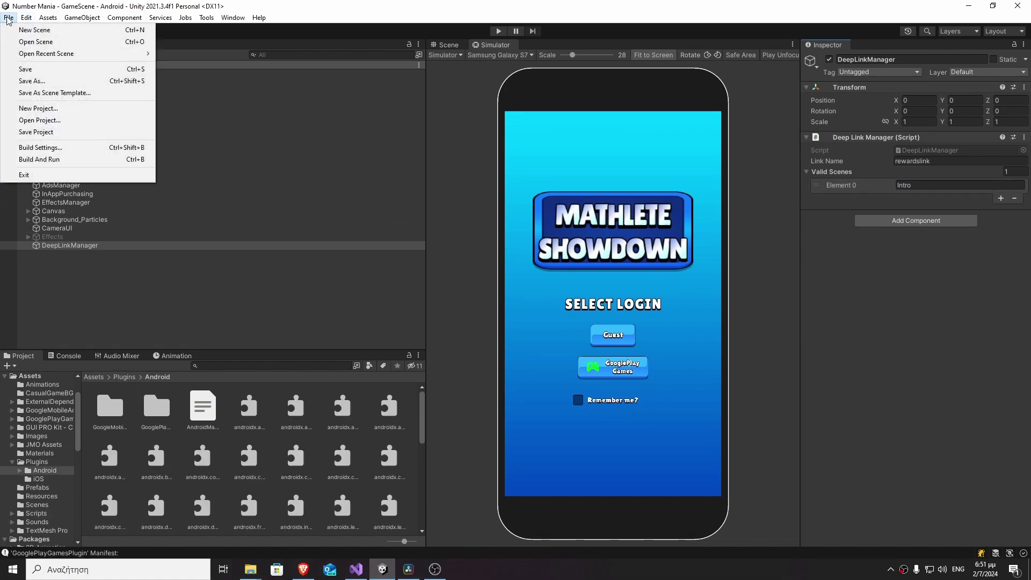
pyautogui.click(46, 149)
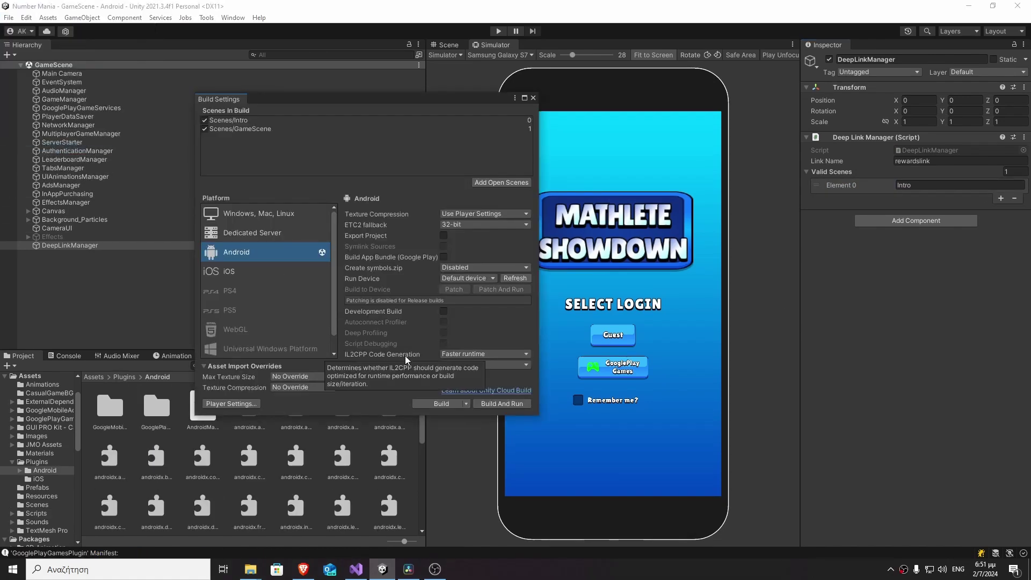
pyautogui.click(452, 403)
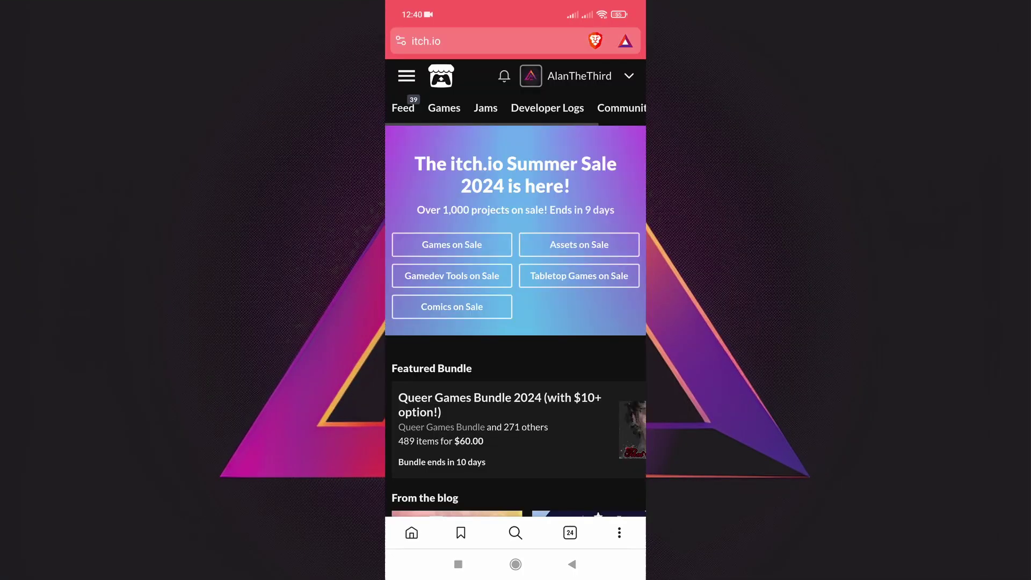
# Step: Open the Mathlete Showdown game page from the developer's itch.io profile
pyautogui.click(579, 75)
pyautogui.moveTo(565, 388); pyautogui.dragTo(433, 387)
pyautogui.click(556, 388)
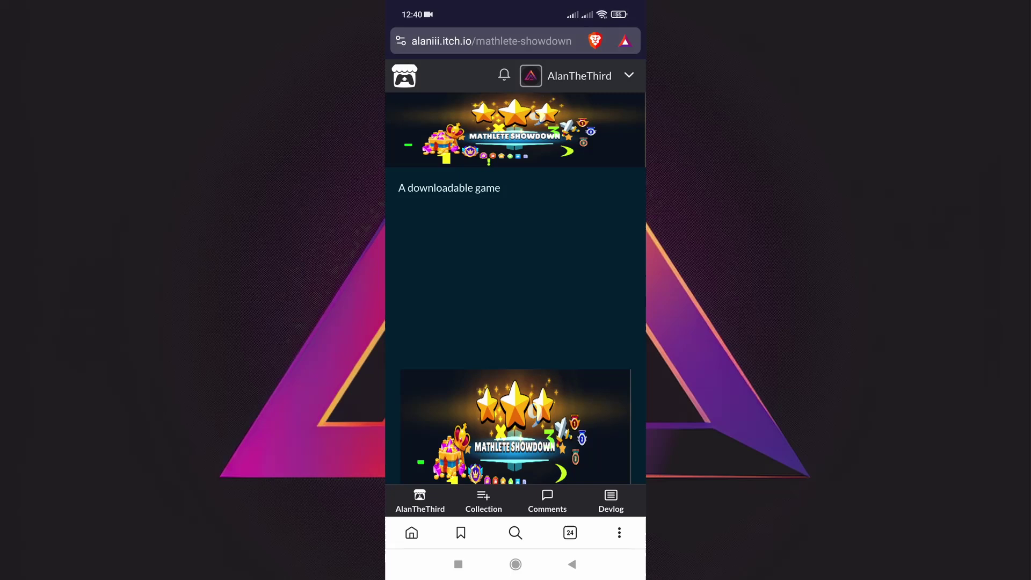
pyautogui.scroll(-10, 515, 282)
pyautogui.scroll(2, 517, 282)
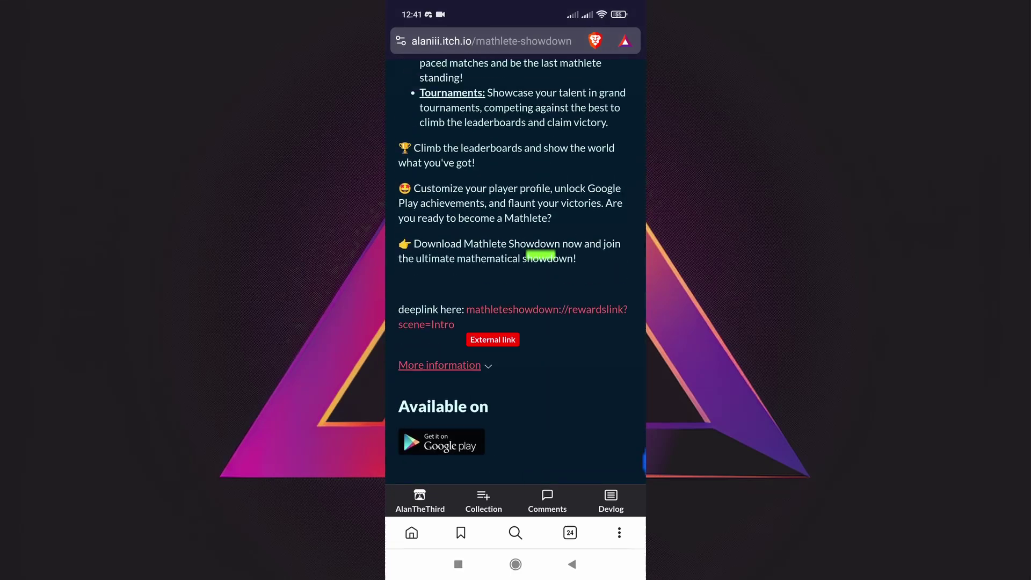
# Step: Paste the copied mathleteshowdown://rewardslink?scene=Intro deeplink into the address bar and open it
pyautogui.click(493, 317)
pyautogui.click(480, 281)
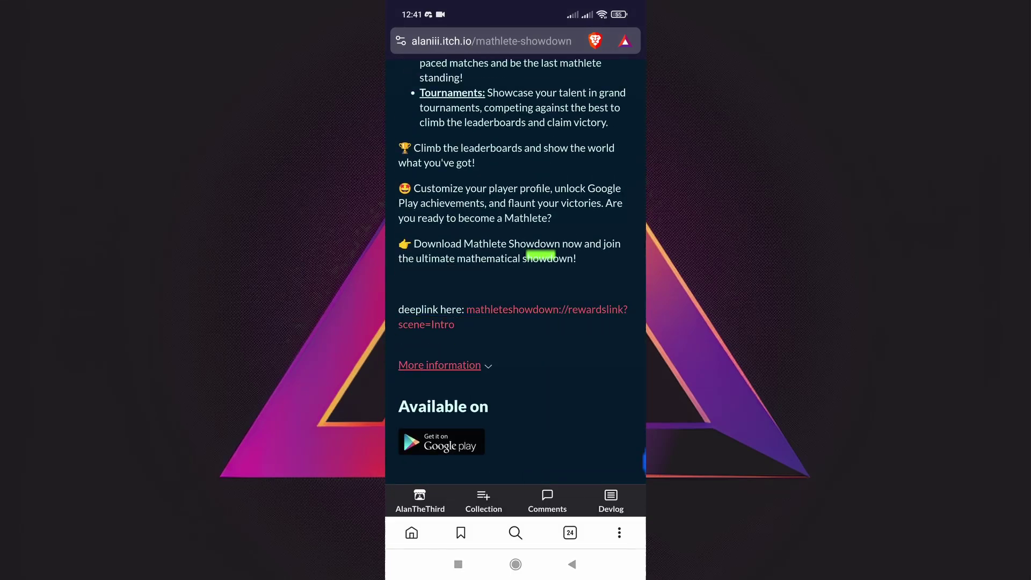
pyautogui.click(491, 41)
pyautogui.click(625, 40)
pyautogui.click(483, 122)
pyautogui.click(524, 145)
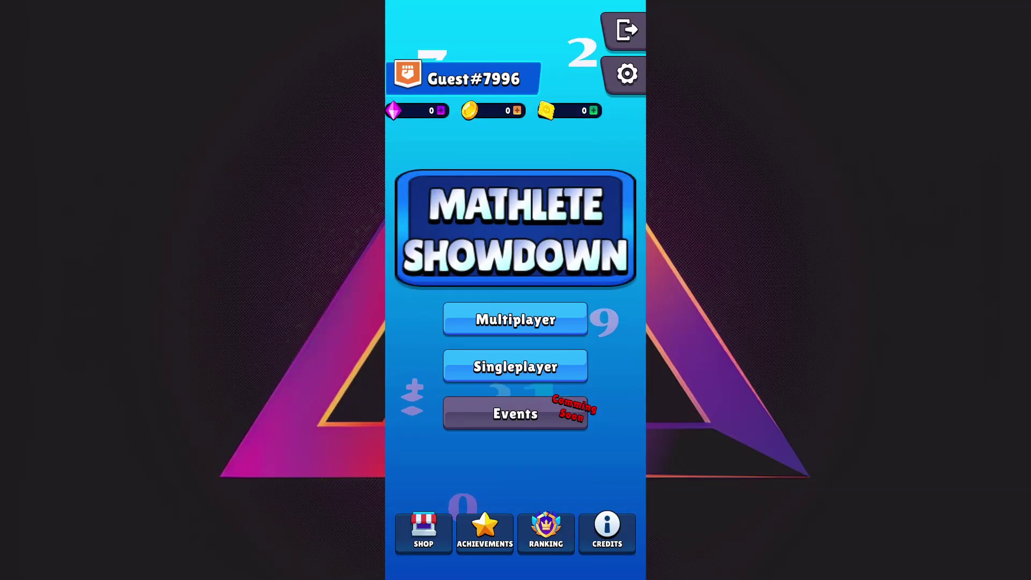
# Step: Start a singleplayer round, picking between Advanced and Expert difficulty
pyautogui.click(516, 319)
pyautogui.click(476, 284)
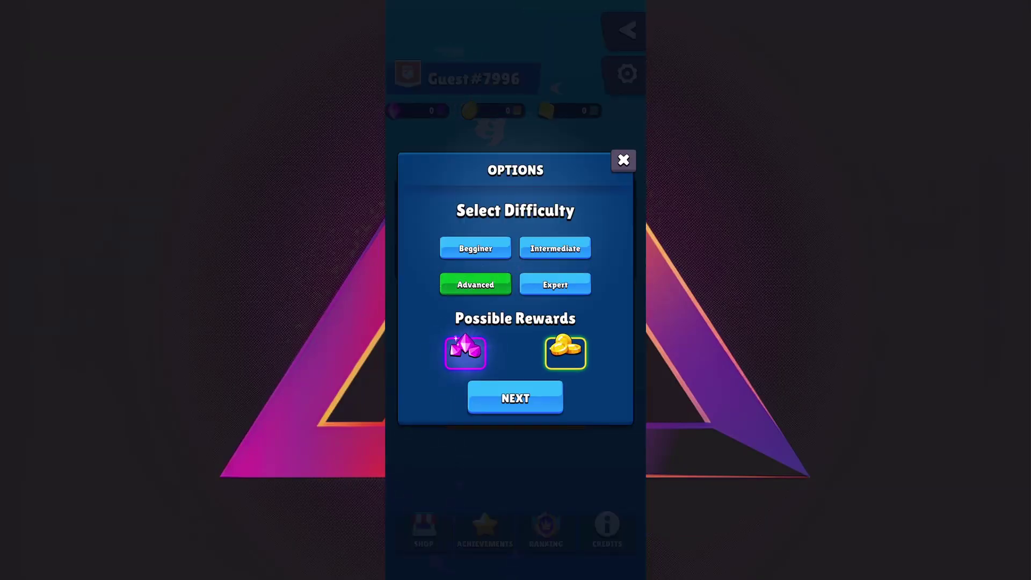
pyautogui.click(555, 284)
pyautogui.click(516, 399)
pyautogui.click(520, 414)
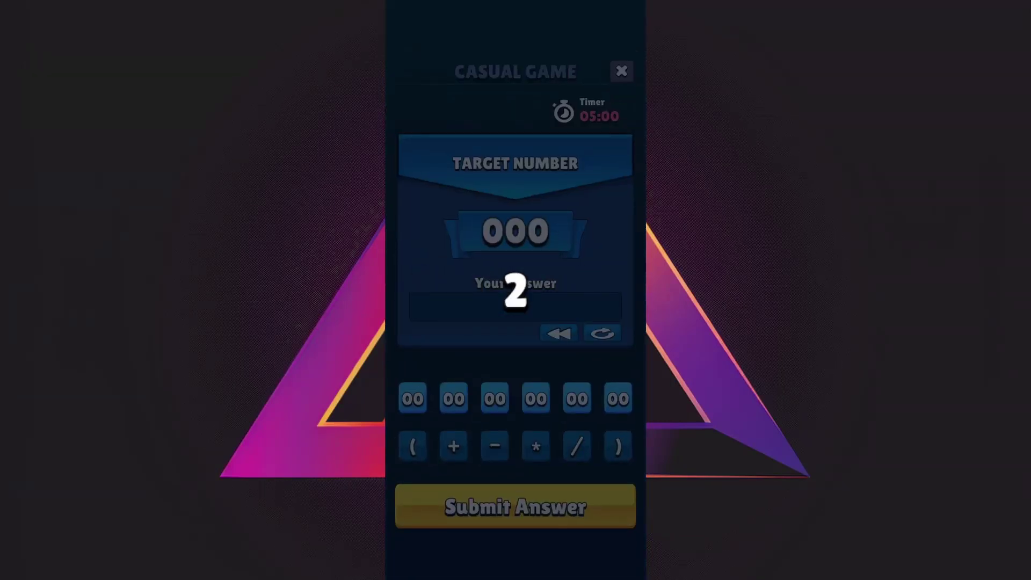
# Step: Try 58 + 38 as the answer, then clear it
pyautogui.click(536, 399)
pyautogui.click(454, 446)
pyautogui.click(619, 399)
pyautogui.click(454, 445)
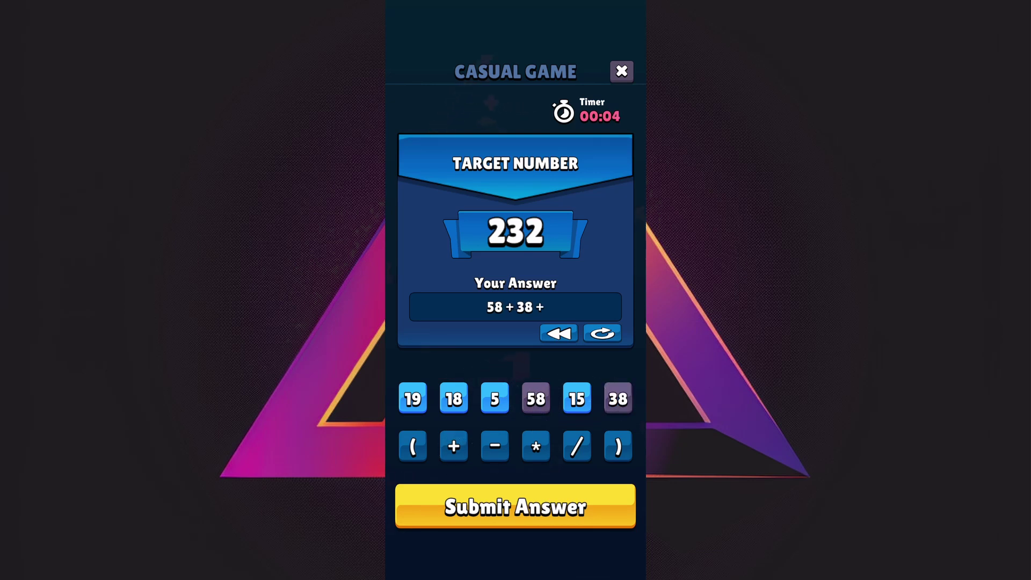
pyautogui.click(602, 333)
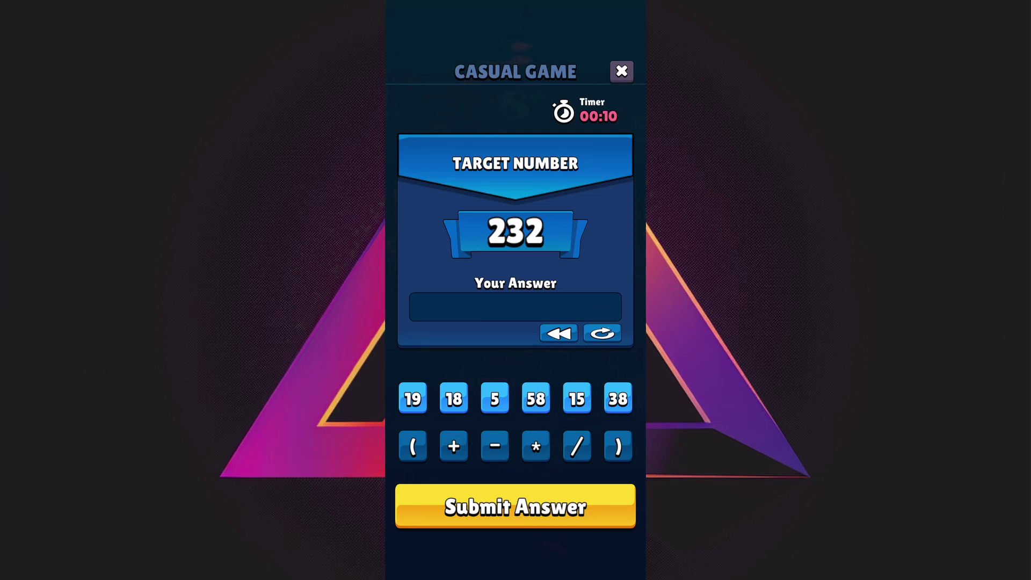
# Step: Build a new answer starting 15 × 5 using tiles 58, 38, 18, 19, and submit it
pyautogui.click(577, 399)
pyautogui.click(536, 445)
pyautogui.click(496, 399)
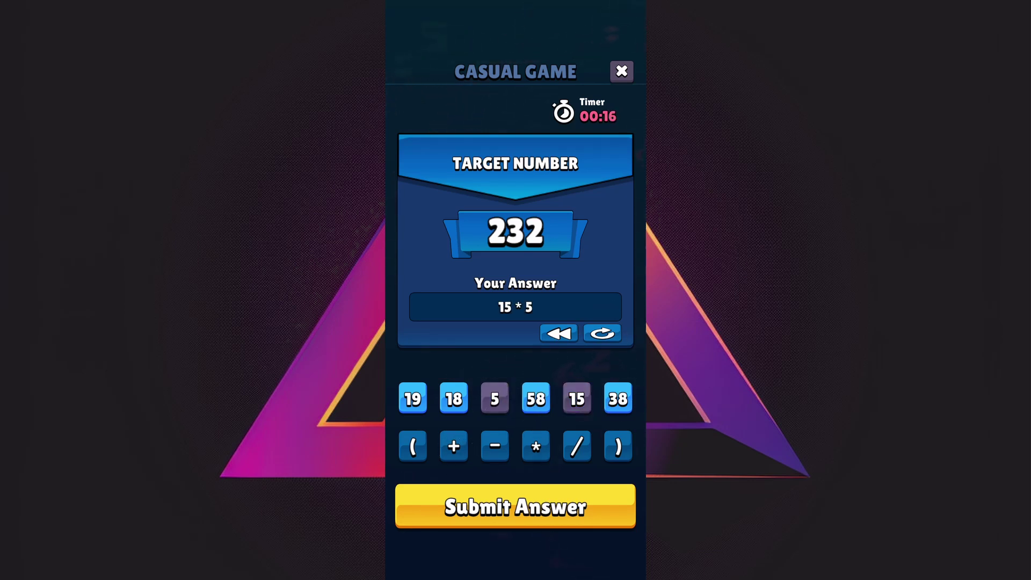
pyautogui.click(453, 446)
pyautogui.click(536, 399)
pyautogui.click(618, 400)
pyautogui.click(454, 398)
pyautogui.click(412, 399)
pyautogui.click(515, 507)
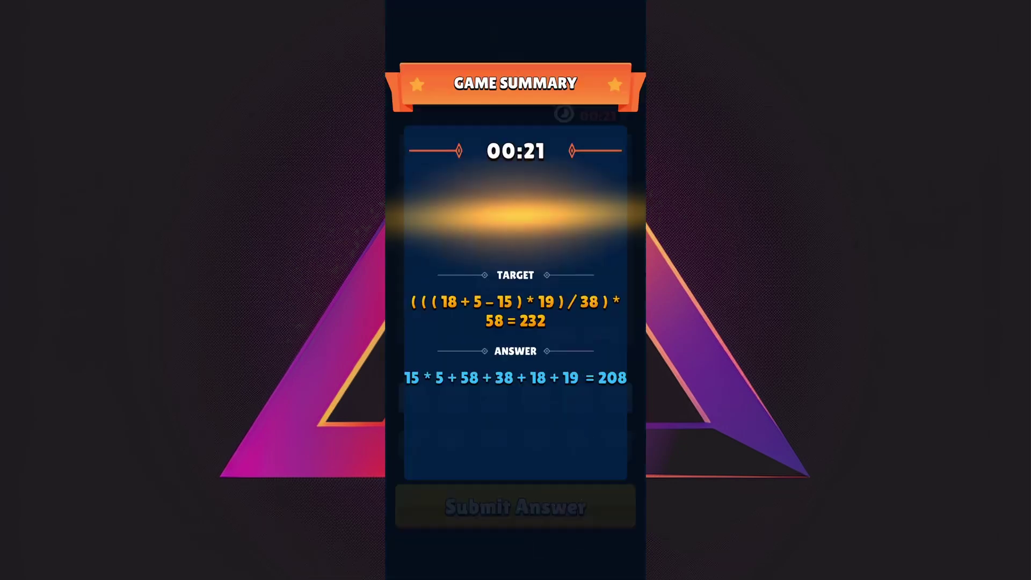